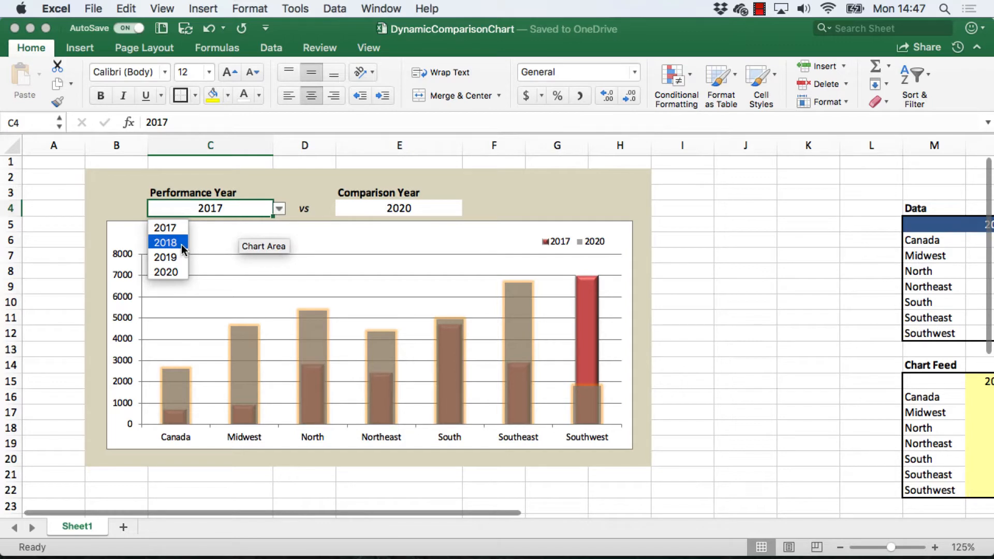
# Set the performance year in C4 to 2018 and review the chart and its feed table
pyautogui.click(170, 242)
pyautogui.hscroll(8, 723, 284)
pyautogui.scroll(-1, 723, 284)
pyautogui.hscroll(-6, 723, 284)
pyautogui.scroll(1, 723, 284)
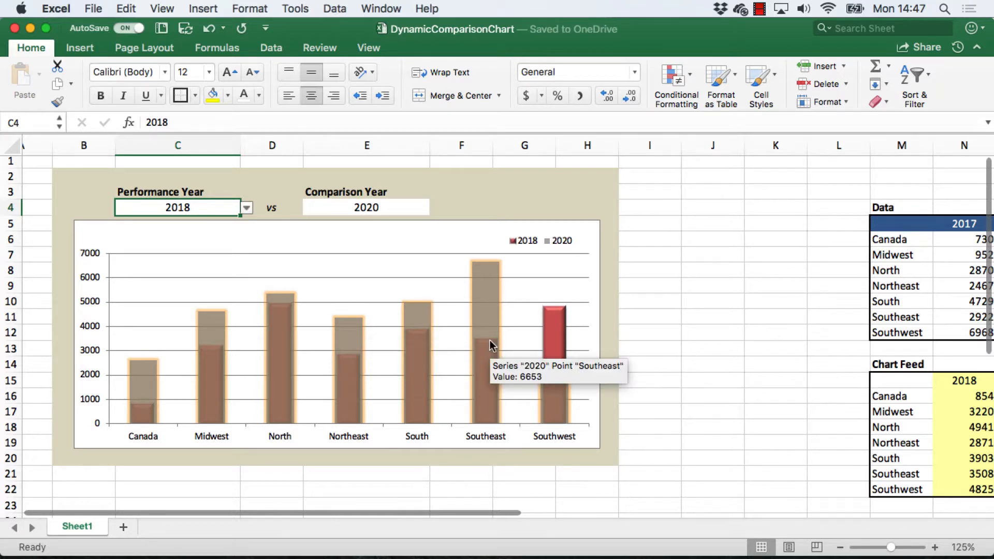
# Set the comparison year in E4 to 2019
pyautogui.click(403, 204)
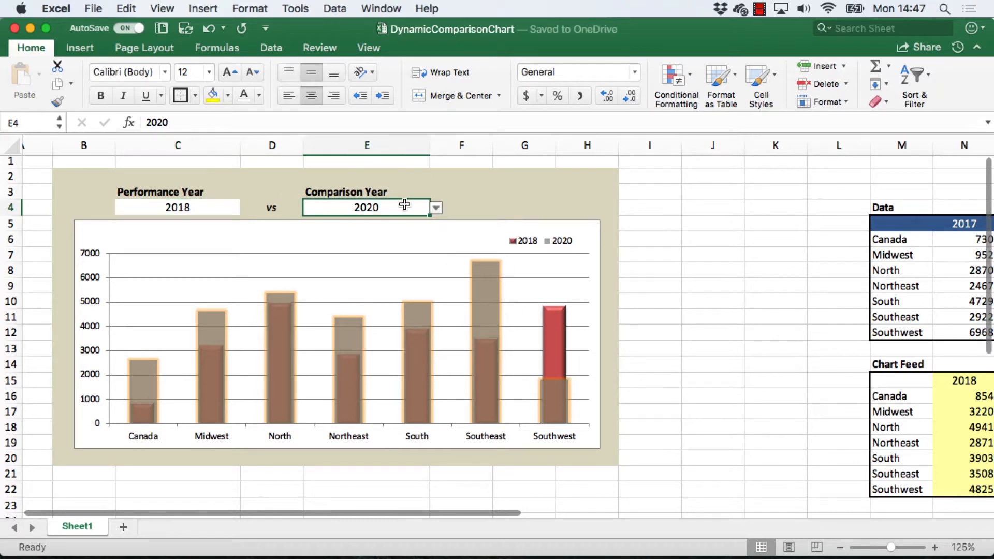
pyautogui.click(437, 209)
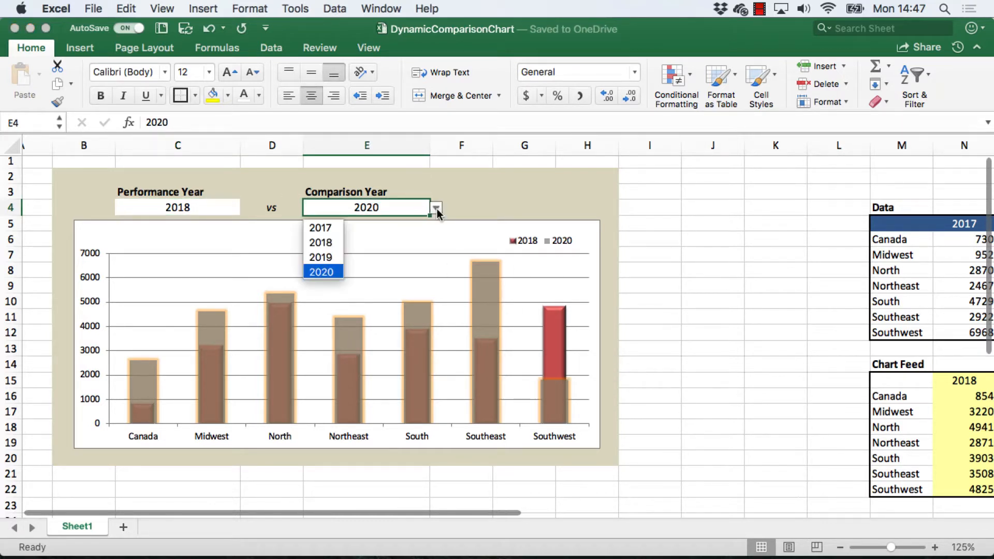
pyautogui.click(322, 258)
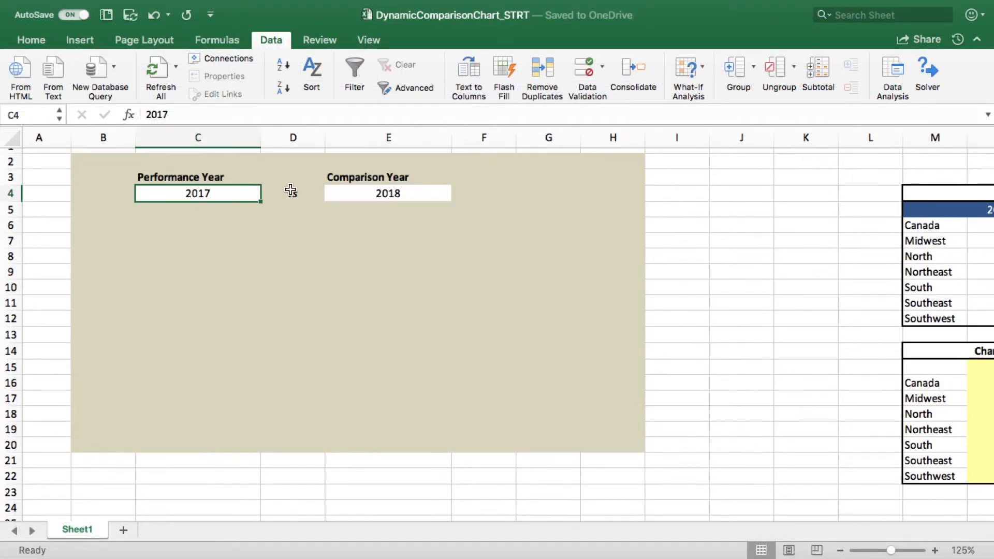
# In the DynamicComparisonChart_STRT workbook, examine the shaded area B2:H20, the two year cells and the All Data and Chart Data tables
pyautogui.moveTo(76, 159); pyautogui.dragTo(614, 445)
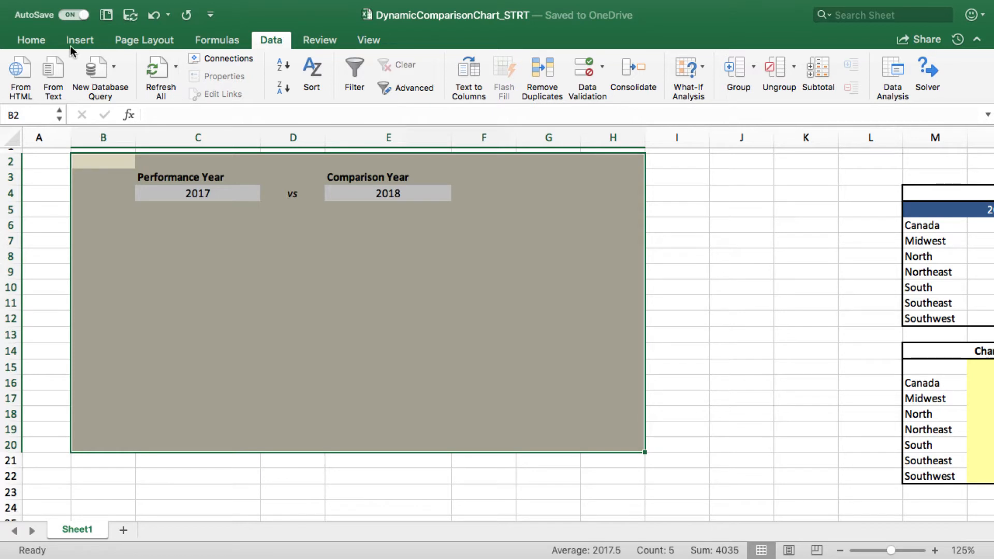
pyautogui.click(31, 41)
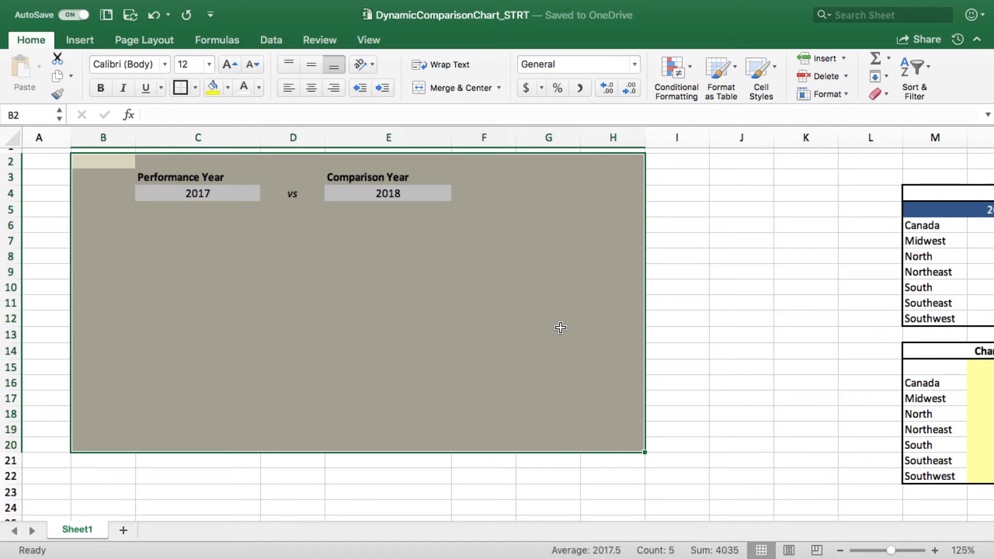
pyautogui.click(242, 193)
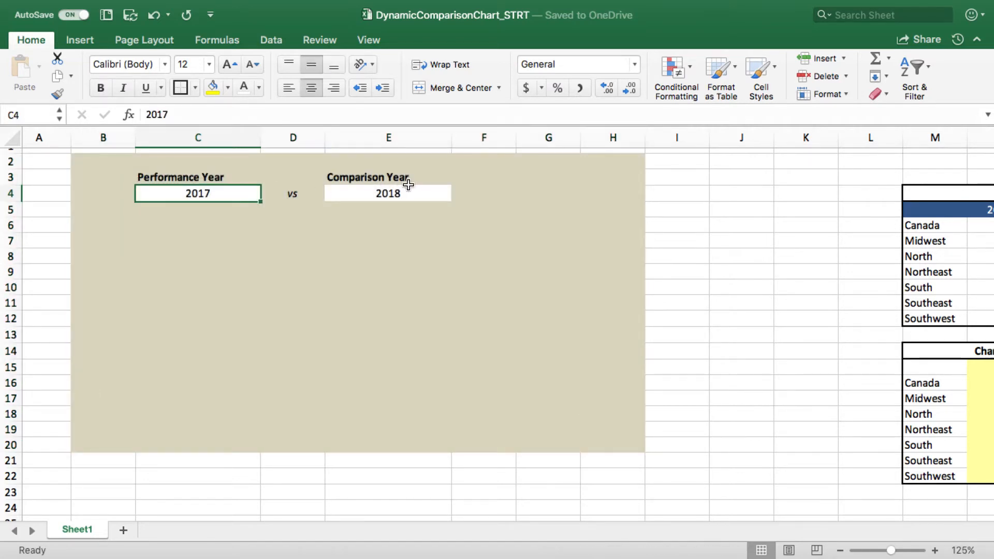
pyautogui.click(411, 191)
pyautogui.click(221, 193)
pyautogui.hscroll(5, 743, 254)
pyautogui.scroll(-1, 743, 254)
pyautogui.hscroll(1, 745, 243)
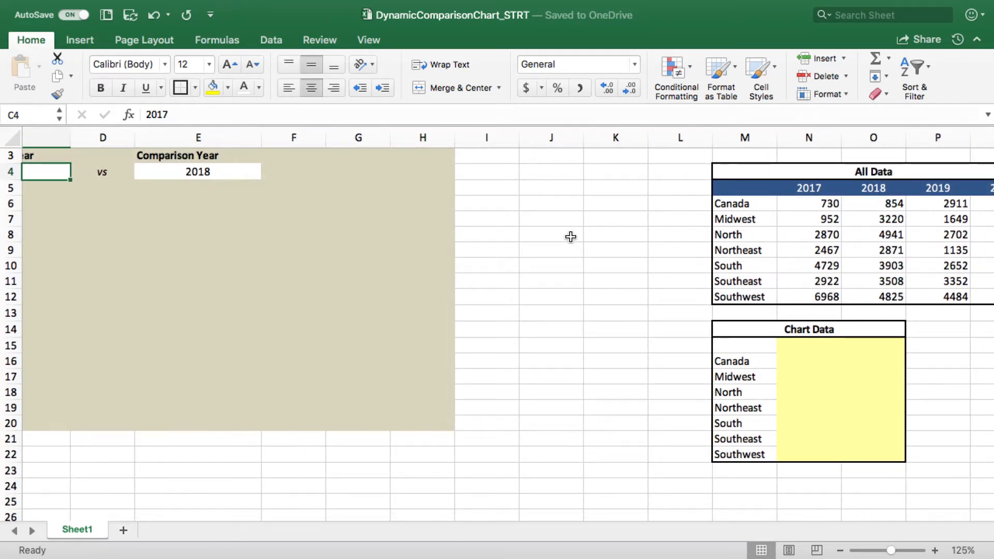
pyautogui.hscroll(-5, 571, 235)
pyautogui.scroll(2, 572, 236)
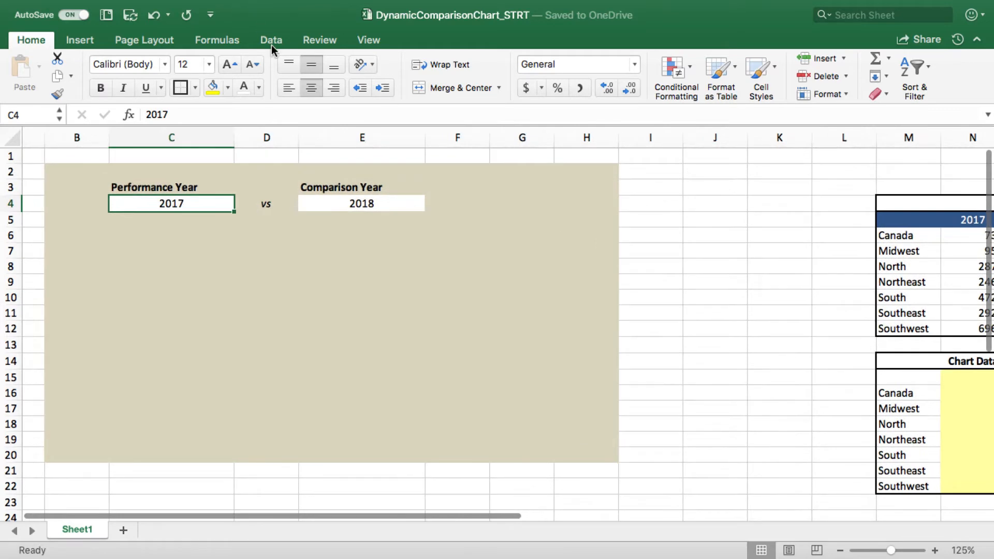
# Add list data validation to the performance year cell C4, using the year headers =$N$5:$Q$5 as its source
pyautogui.click(271, 44)
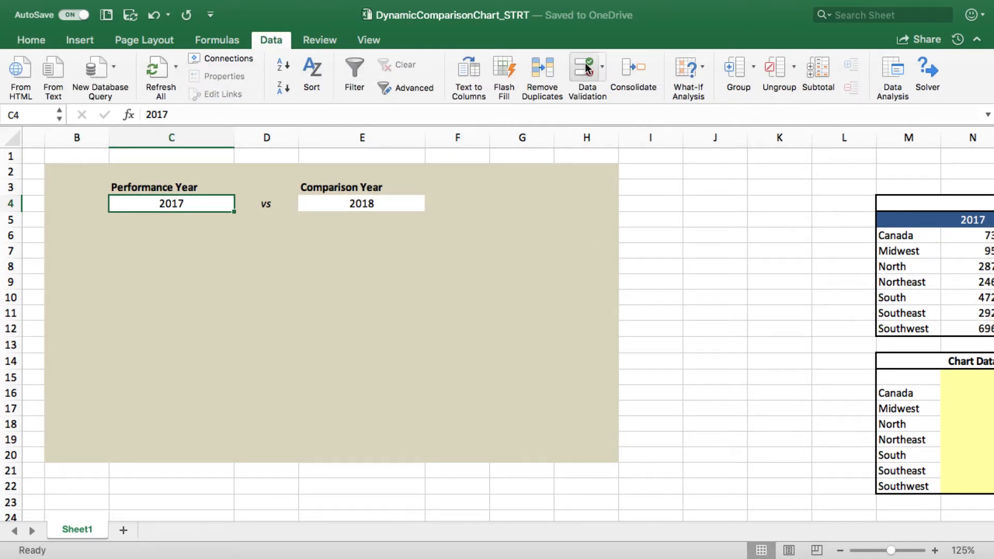
pyautogui.click(587, 69)
pyautogui.click(495, 163)
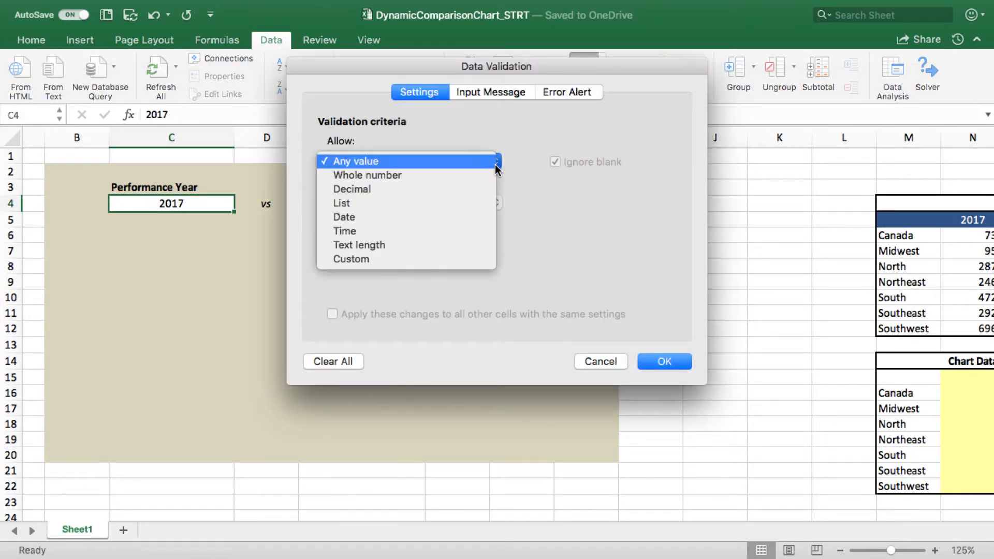
pyautogui.click(409, 202)
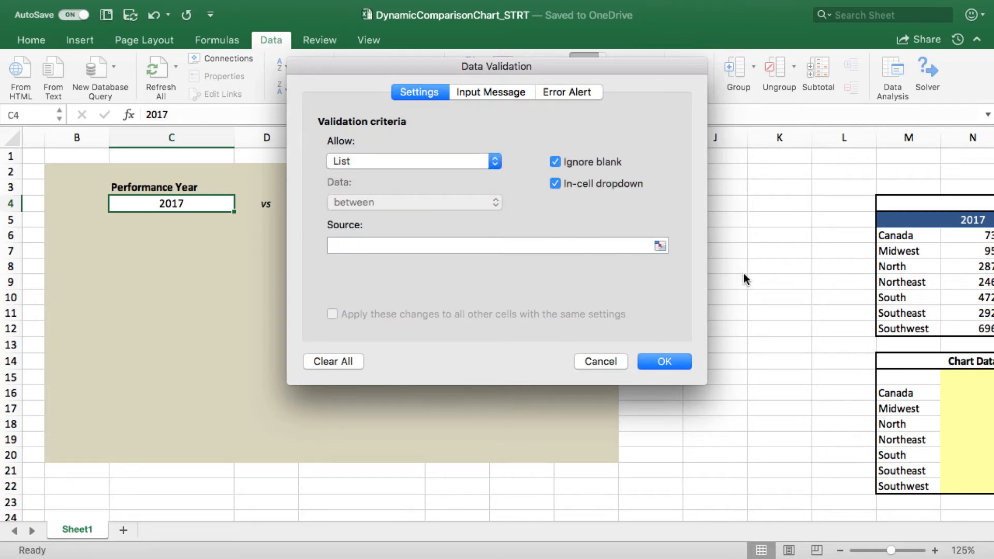
pyautogui.click(661, 247)
pyautogui.hscroll(5, 794, 310)
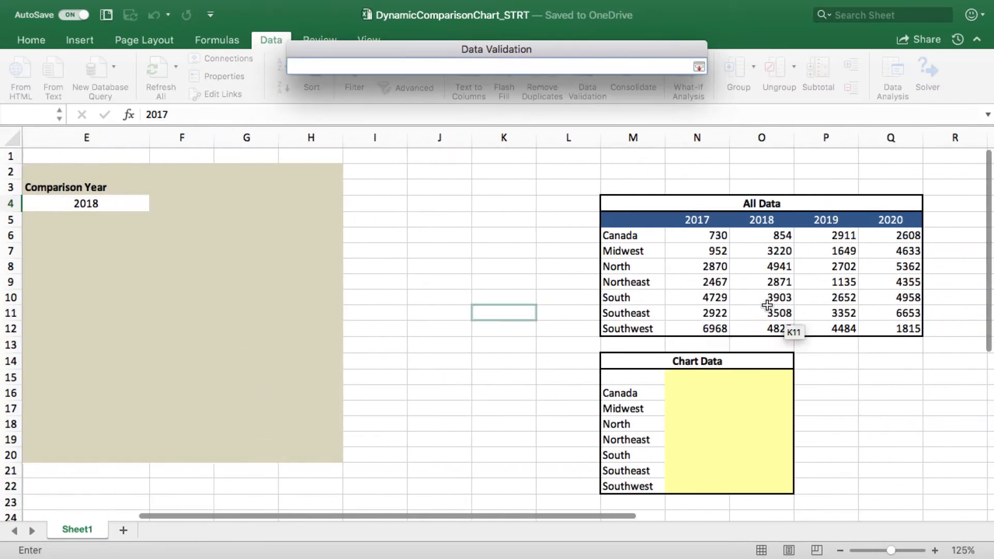
pyautogui.click(693, 222)
pyautogui.moveTo(694, 221); pyautogui.dragTo(867, 222)
pyautogui.click(699, 68)
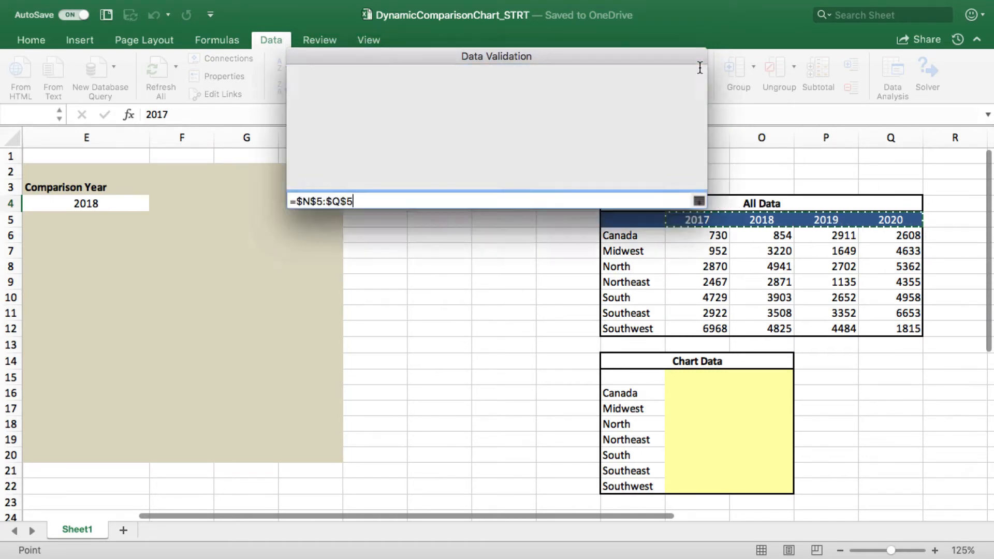
pyautogui.click(655, 359)
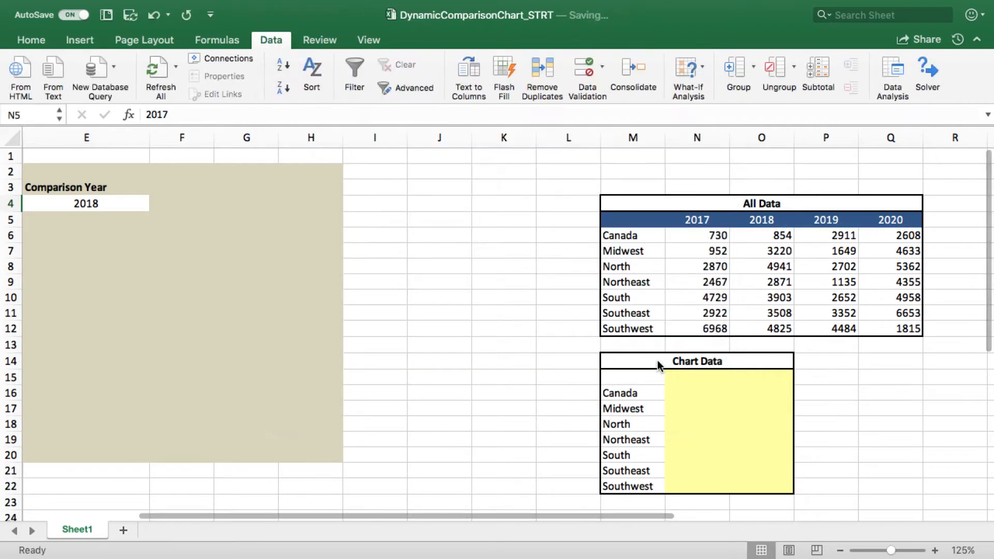
# Add list data validation to the comparison year cell E4 with =$N$5:$Q$5 as its source
pyautogui.hscroll(-2, 226, 255)
pyautogui.hscroll(-1, 226, 255)
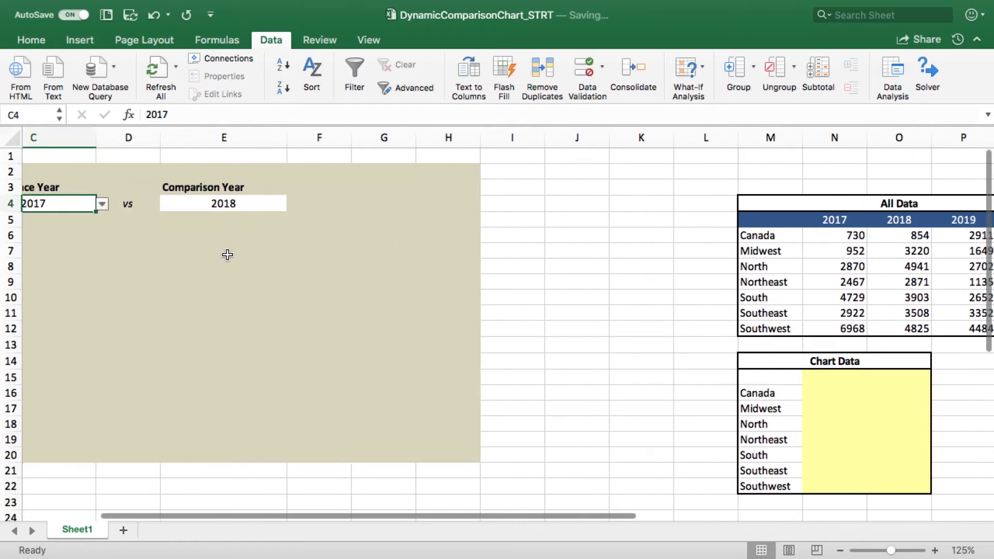
pyautogui.click(265, 205)
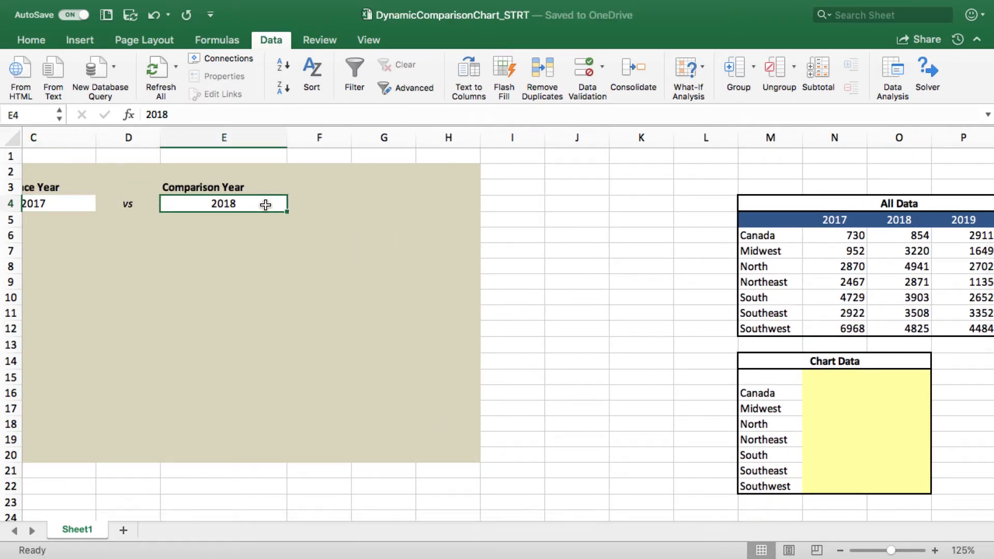
pyautogui.click(587, 75)
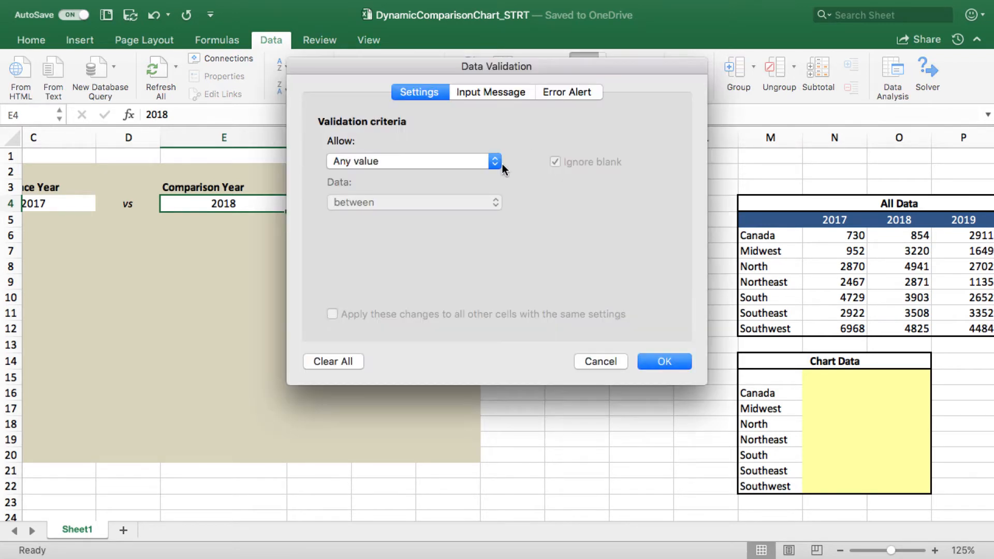
pyautogui.click(474, 163)
pyautogui.click(341, 203)
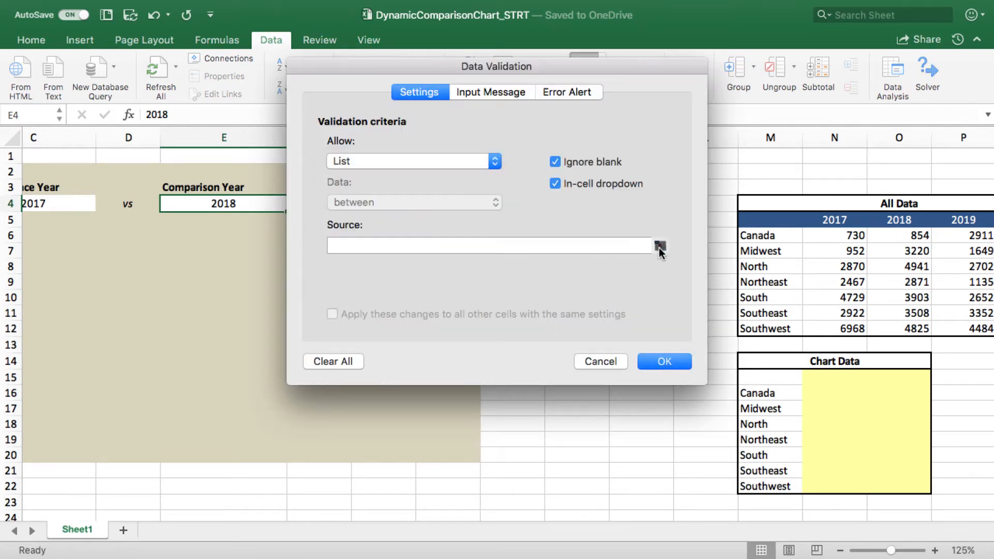
pyautogui.click(659, 243)
pyautogui.hscroll(2, 718, 267)
pyautogui.hscroll(1, 717, 266)
pyautogui.moveTo(566, 220); pyautogui.dragTo(761, 221)
pyautogui.click(697, 68)
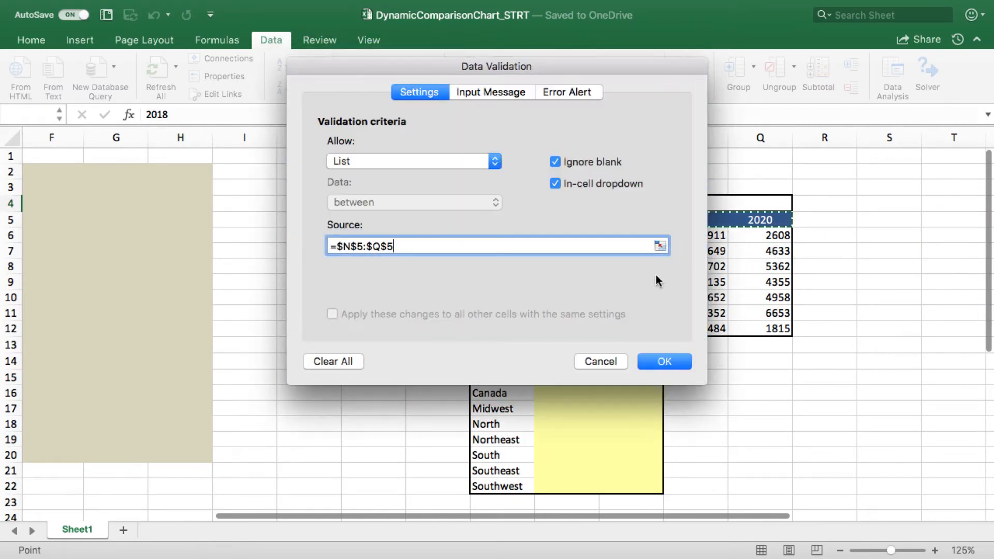
pyautogui.click(666, 362)
# Choose 2019 as the comparison year from the new in-cell list in E4
pyautogui.hscroll(-2, 208, 314)
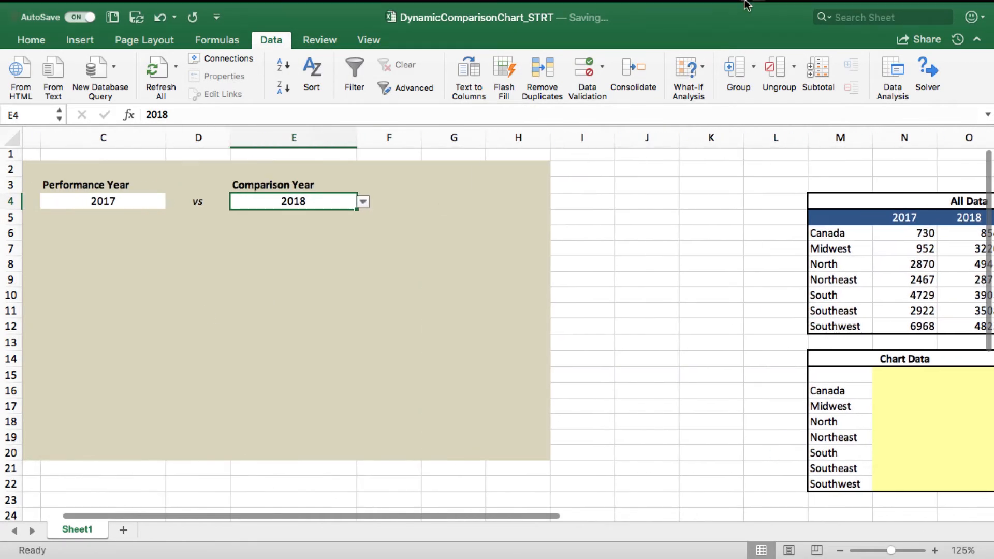
pyautogui.click(363, 202)
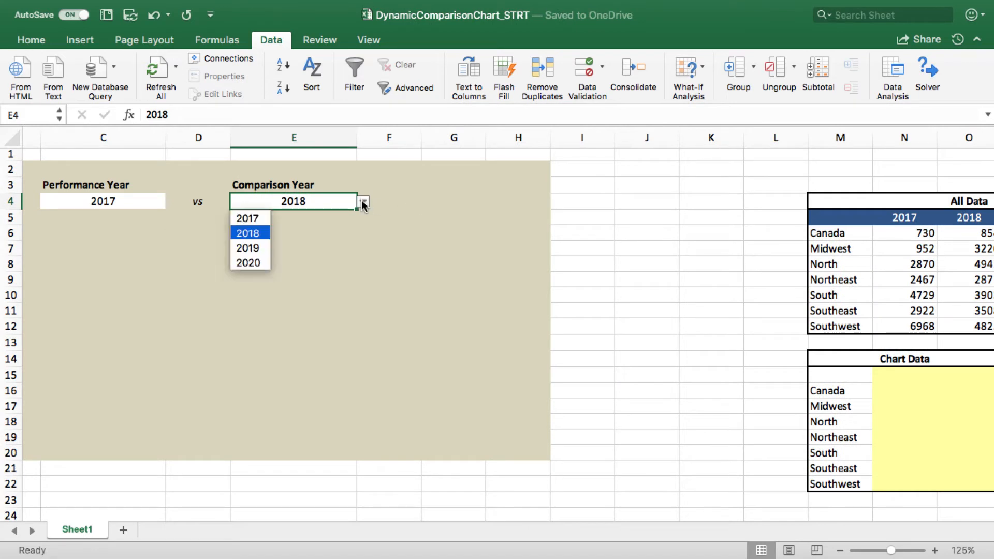
pyautogui.click(259, 247)
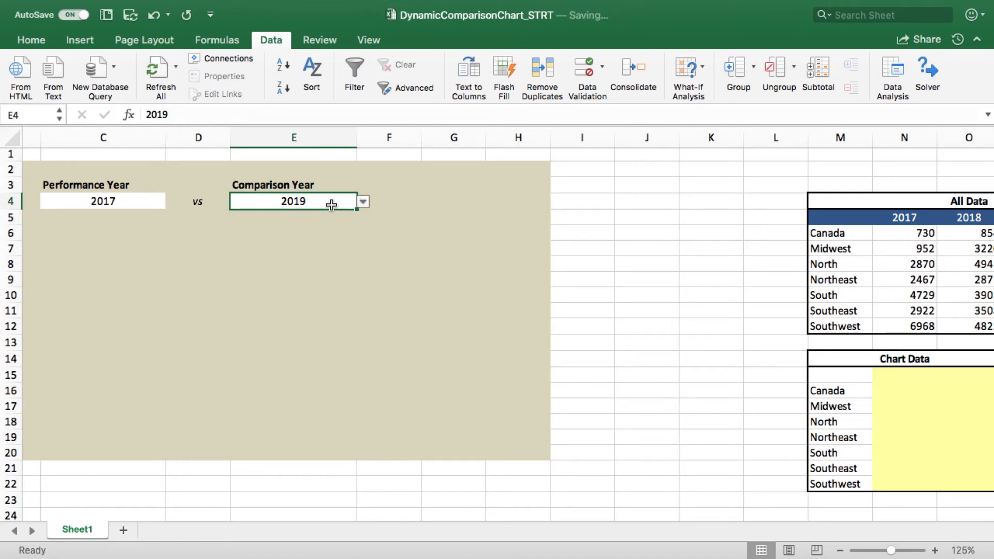
# Link the first Chart Data header cell N15 to the performance year with the formula =C4
pyautogui.hscroll(3, 484, 301)
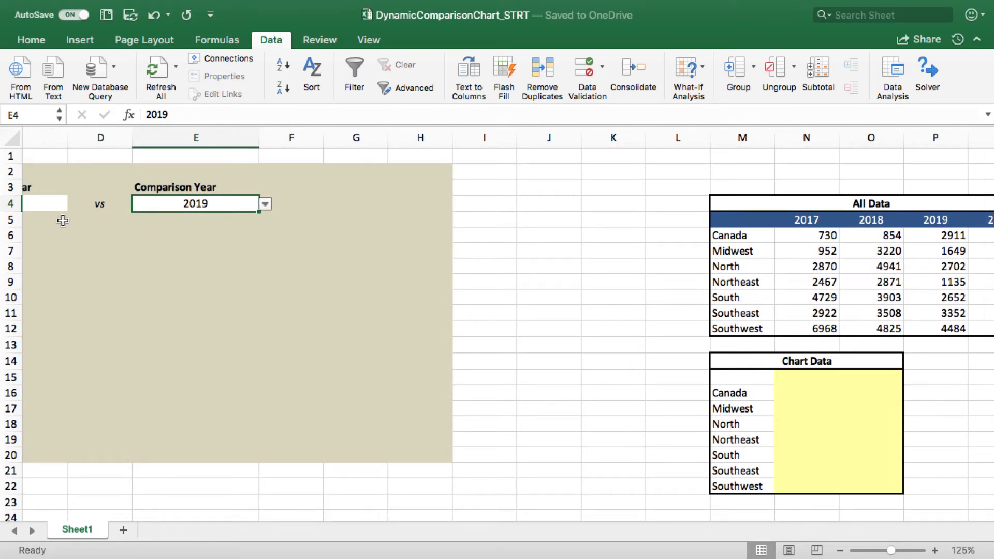
pyautogui.click(797, 380)
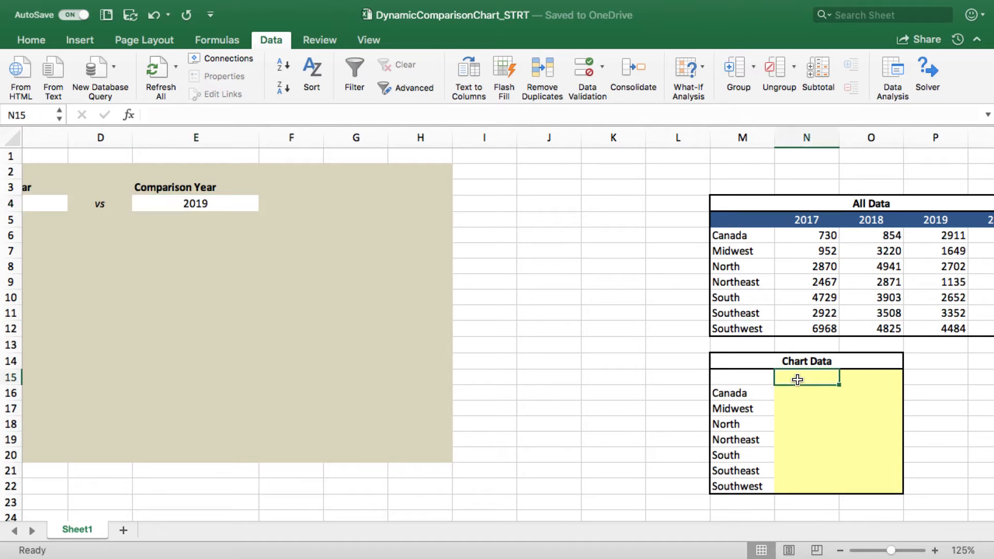
pyautogui.write('=')
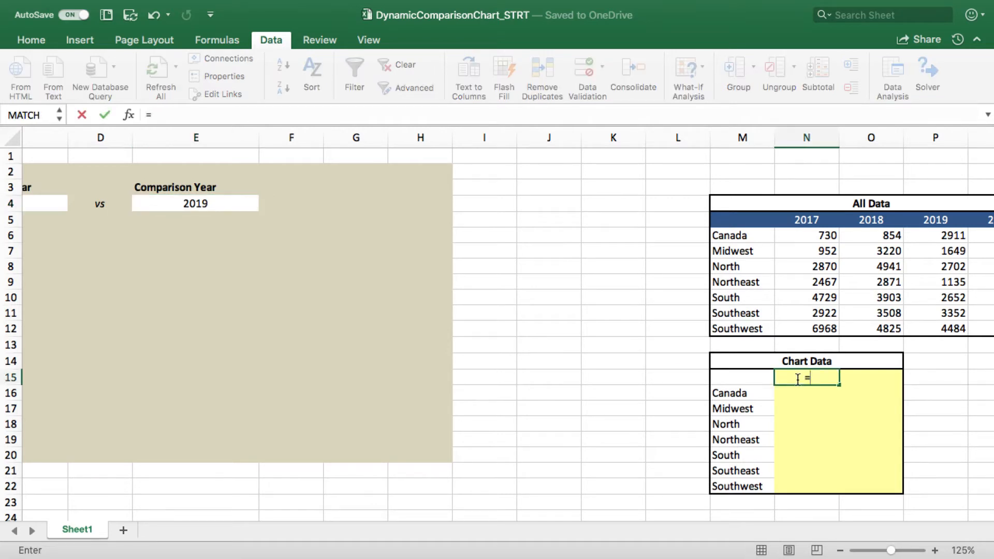
pyautogui.click(32, 203)
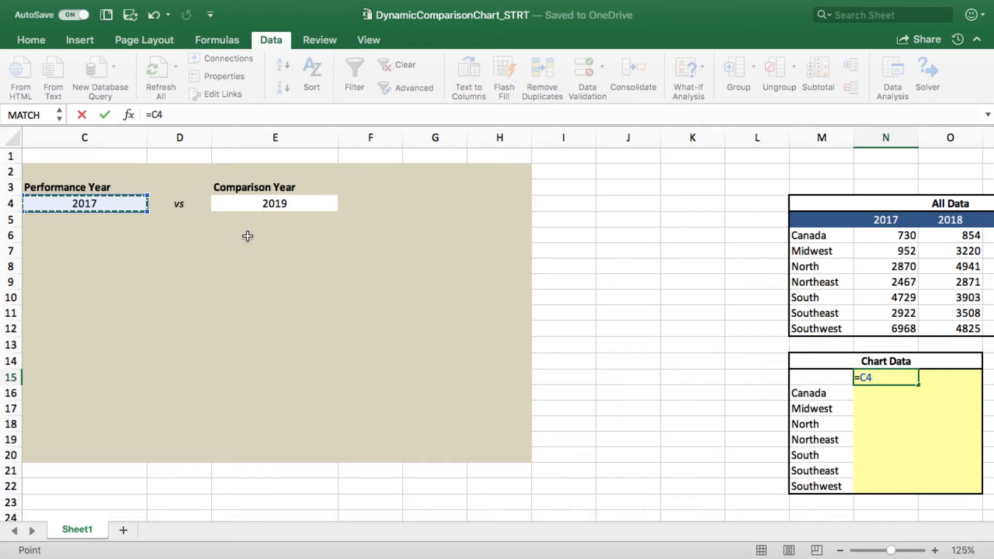
pyautogui.press('Return')
pyautogui.press('Up')
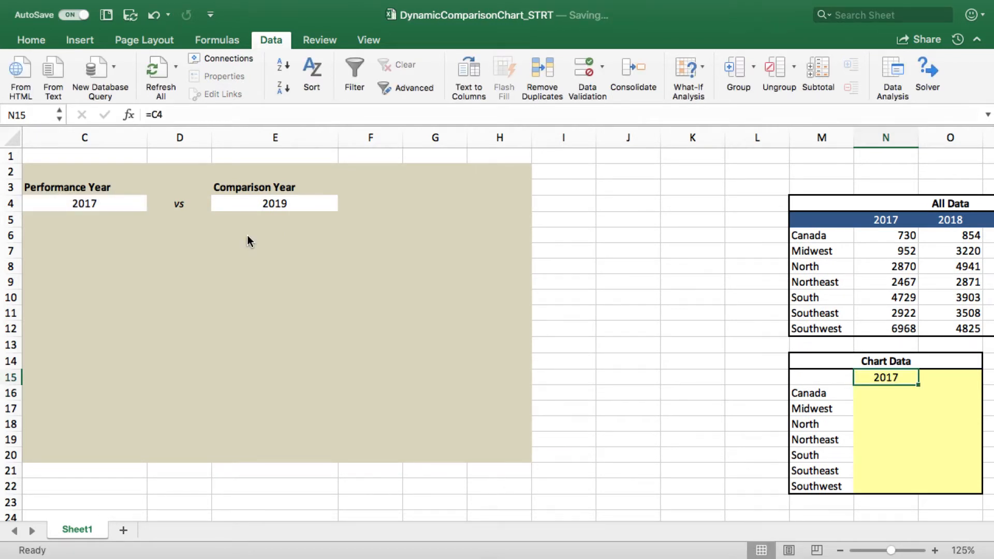
# Link the second Chart Data header cell O15 to the comparison year in E4
pyautogui.press('Right')
pyautogui.write('=')
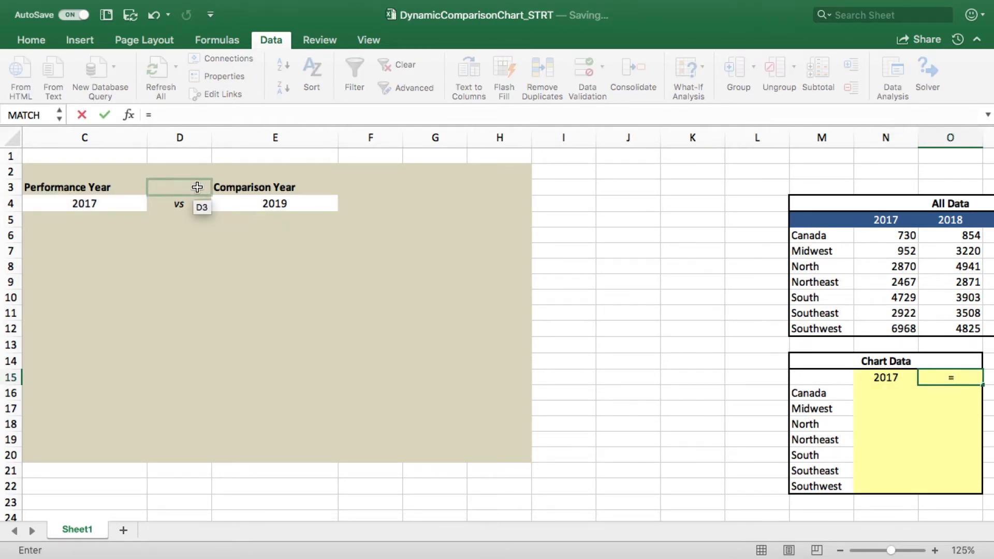
pyautogui.click(248, 202)
pyautogui.press('Return')
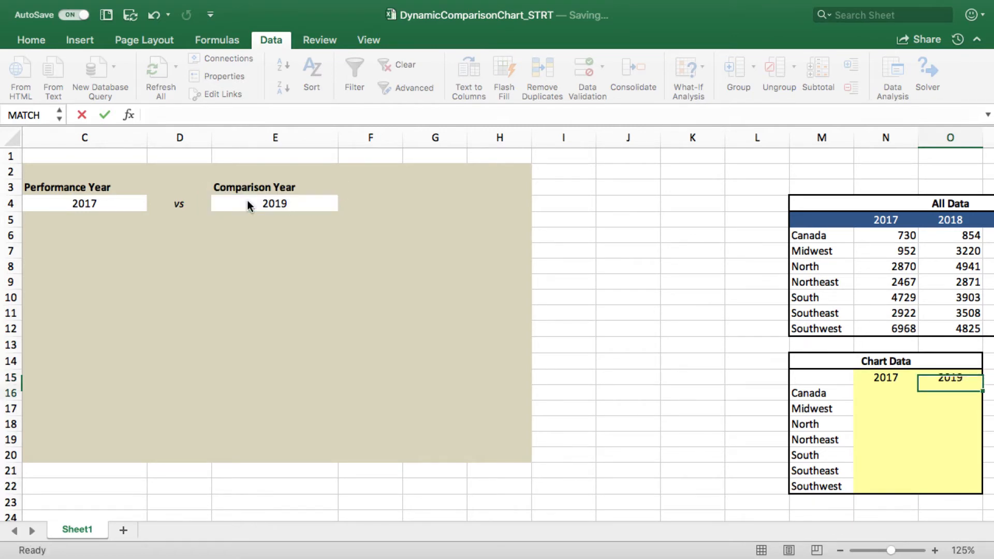
# Enter the Canada performance-year formula =INDEX(N6:Q6,1,MATCH($N$15,$N$5:$Q$5,0)) in Chart Data cell N16
pyautogui.hscroll(5, 248, 205)
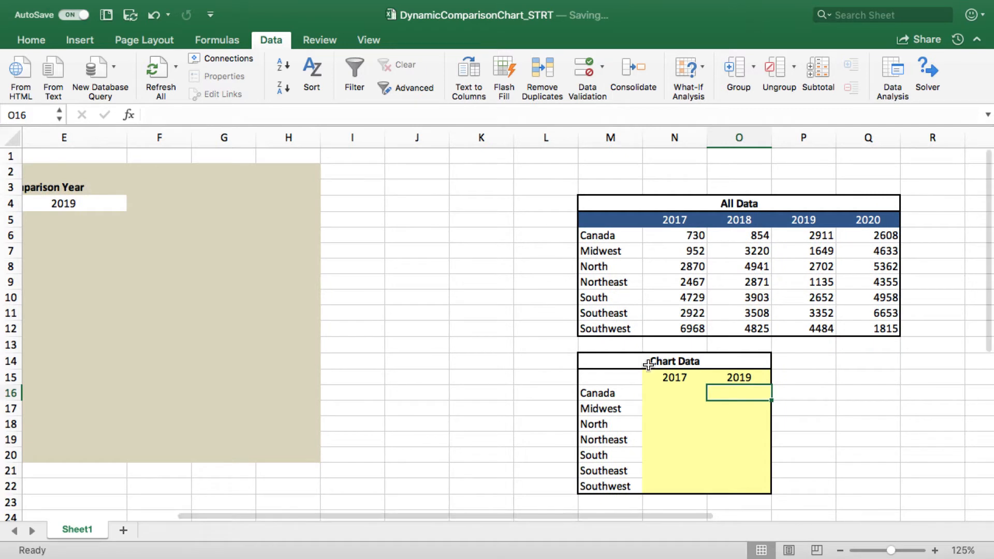
pyautogui.moveTo(664, 394); pyautogui.dragTo(729, 480)
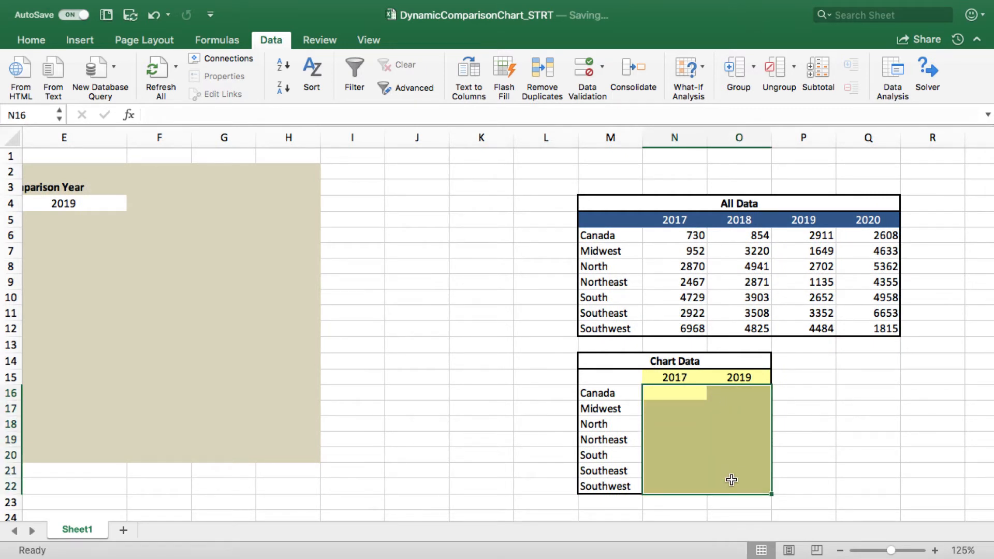
pyautogui.click(674, 393)
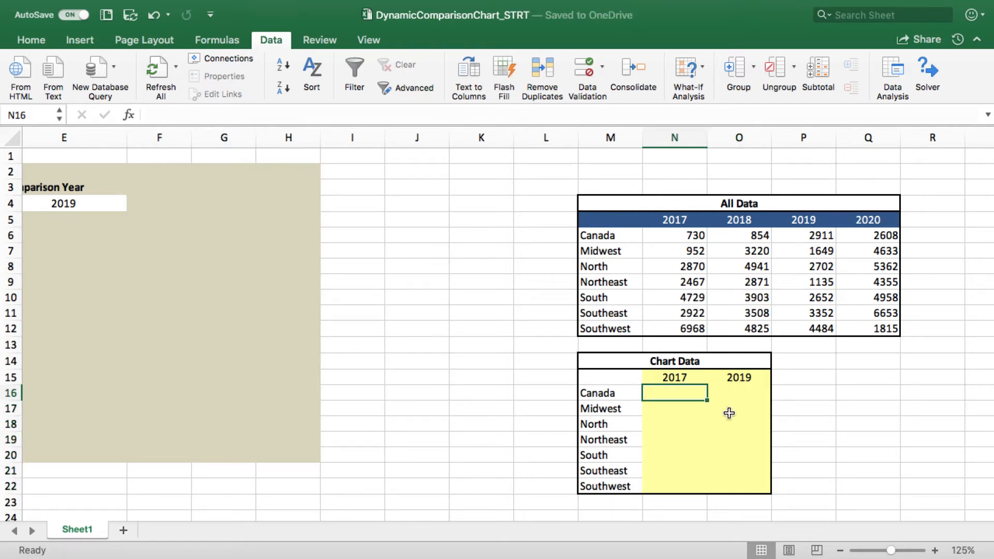
pyautogui.write('=index(')
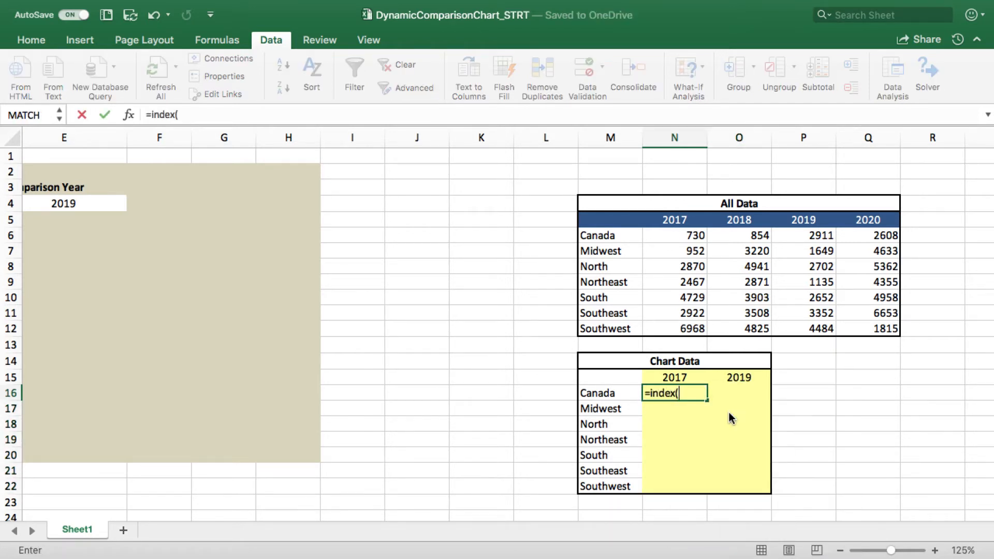
pyautogui.click(677, 239)
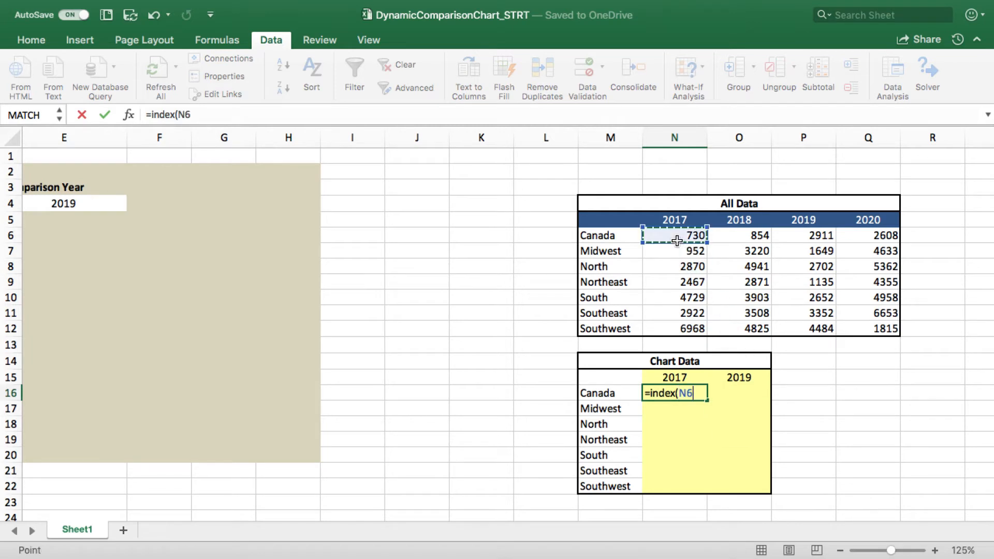
pyautogui.moveTo(686, 240); pyautogui.dragTo(868, 237)
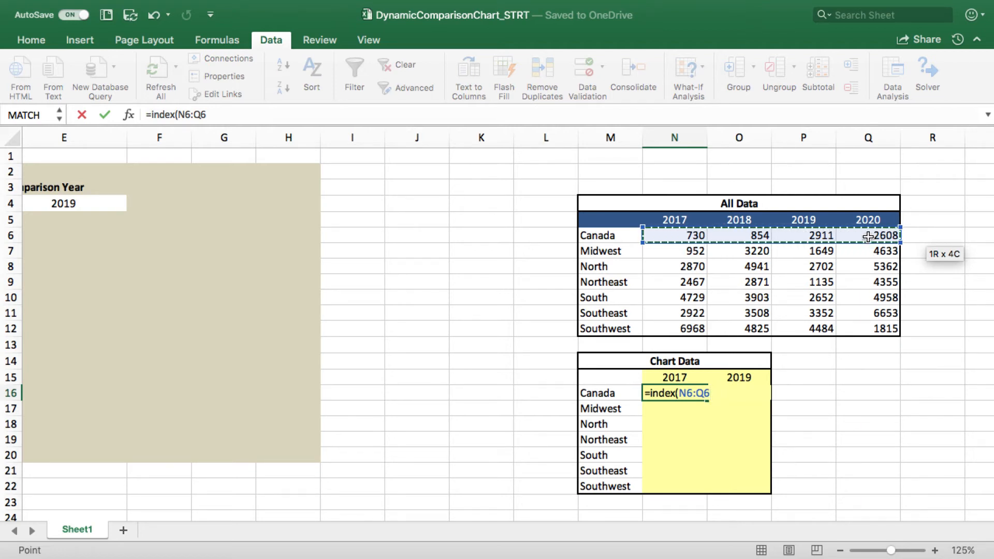
pyautogui.write(',1')
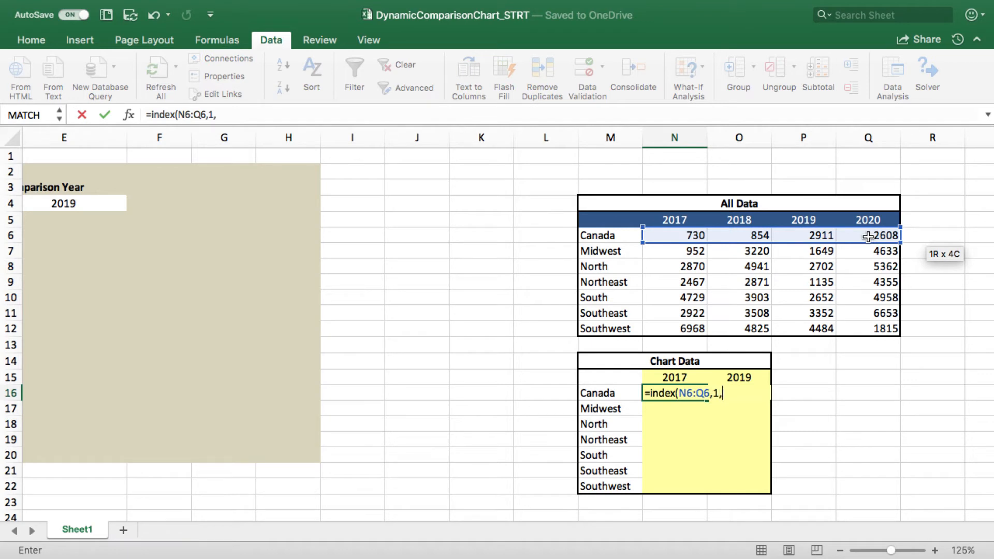
pyautogui.write(',match(')
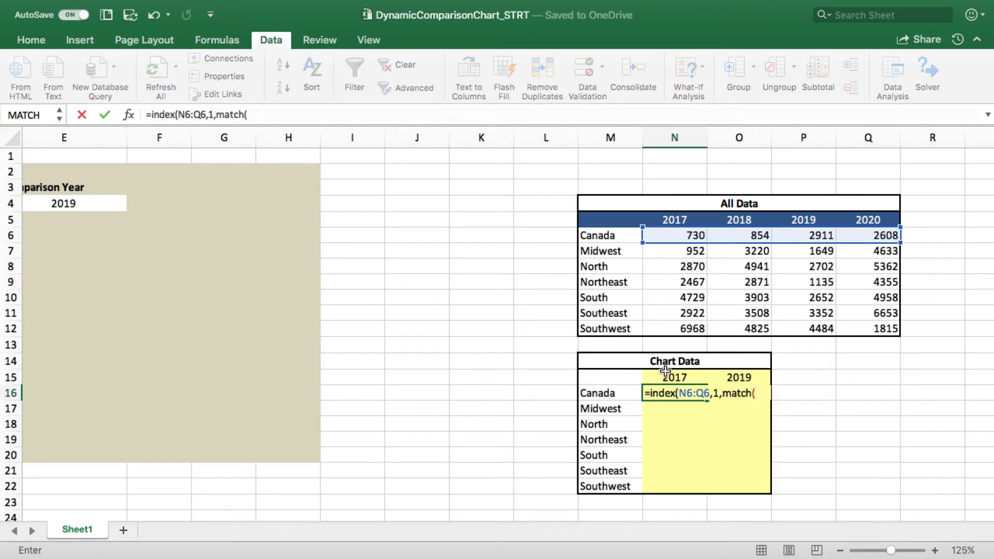
pyautogui.click(667, 373)
pyautogui.write(',')
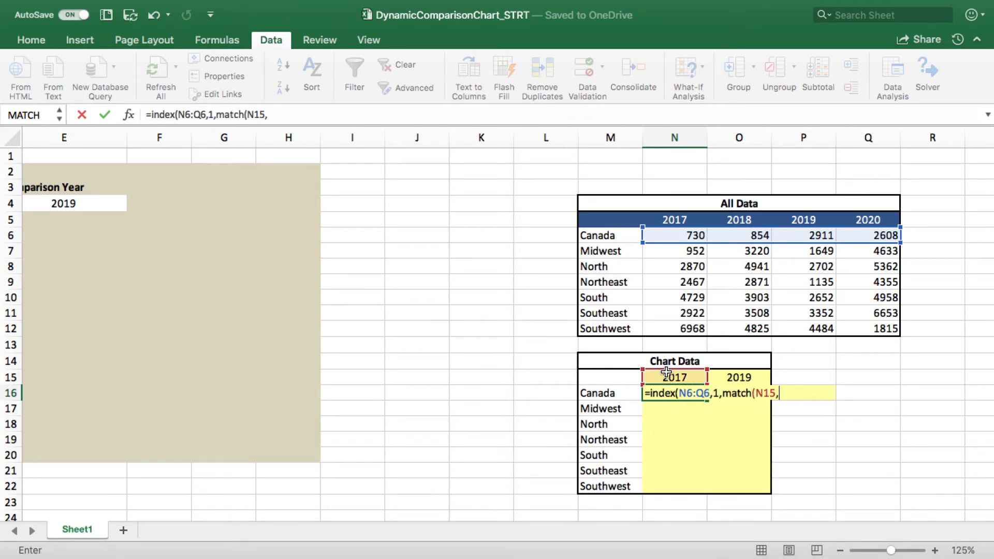
pyautogui.click(692, 220)
pyautogui.moveTo(692, 220); pyautogui.dragTo(853, 216)
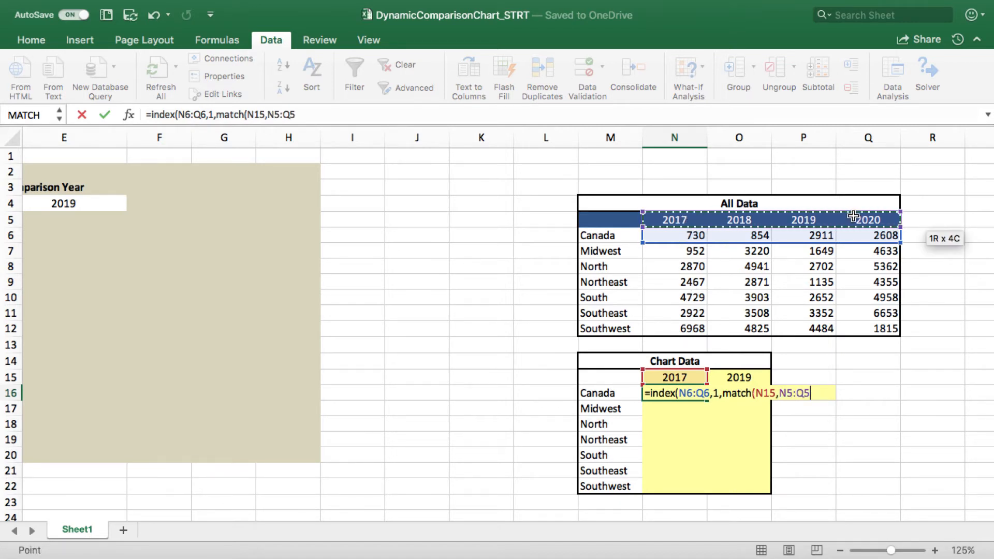
pyautogui.press('F4')
pyautogui.write(',0')
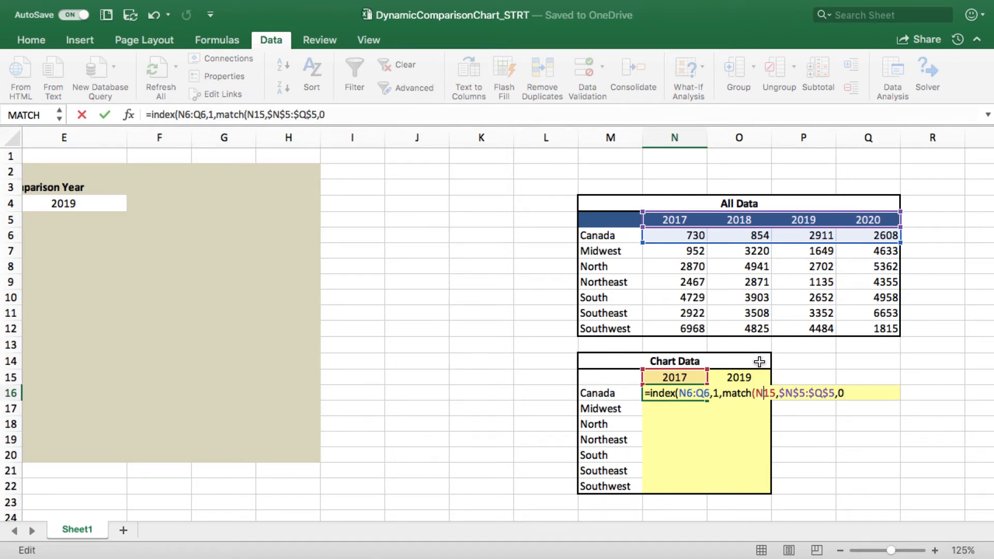
pyautogui.press('F4')
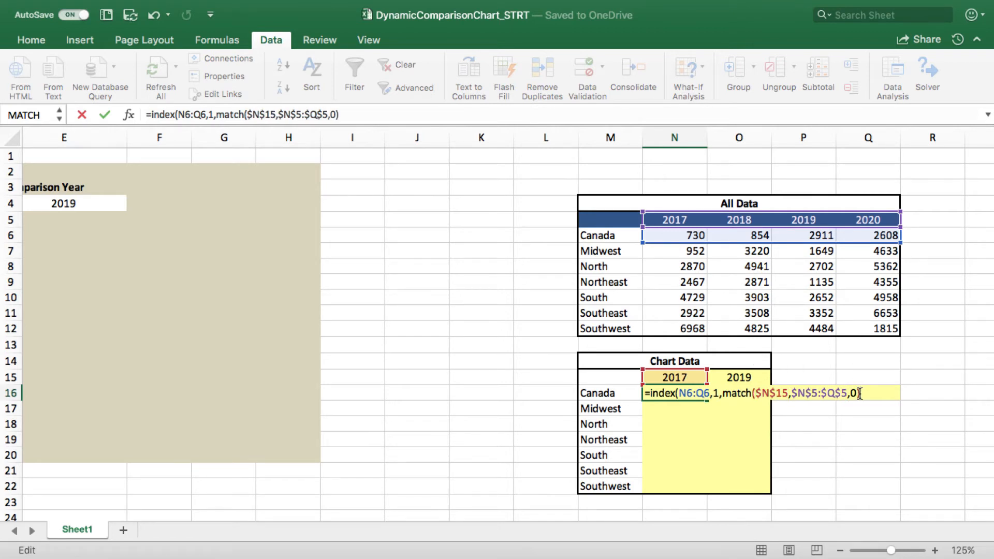
pyautogui.hotkey('ctrl', 'Return')
pyautogui.press('Up')
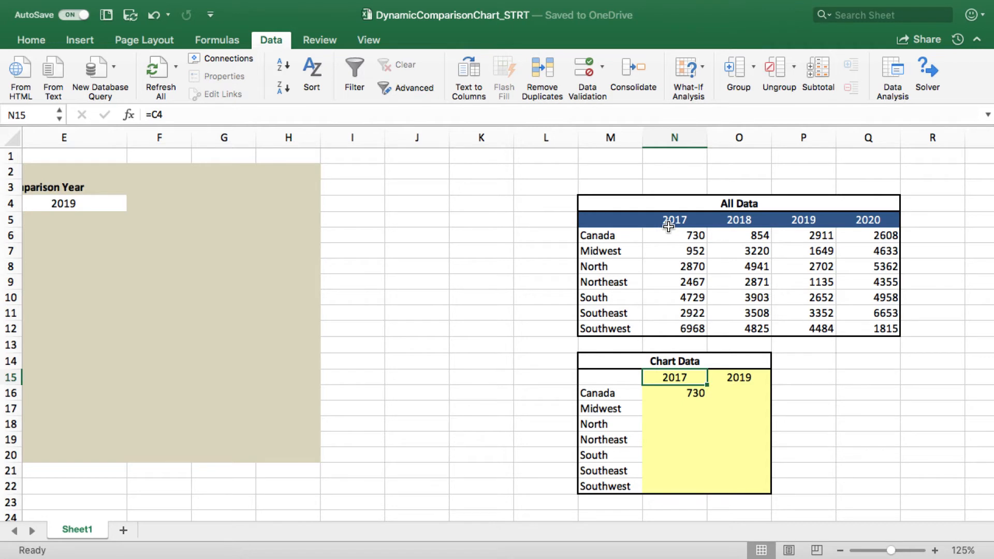
# Enter the Canada comparison-year formula =INDEX(N6:Q6,1,MATCH($O$15,$N$5:$Q$5,0)) in Chart Data cell O16
pyautogui.click(734, 391)
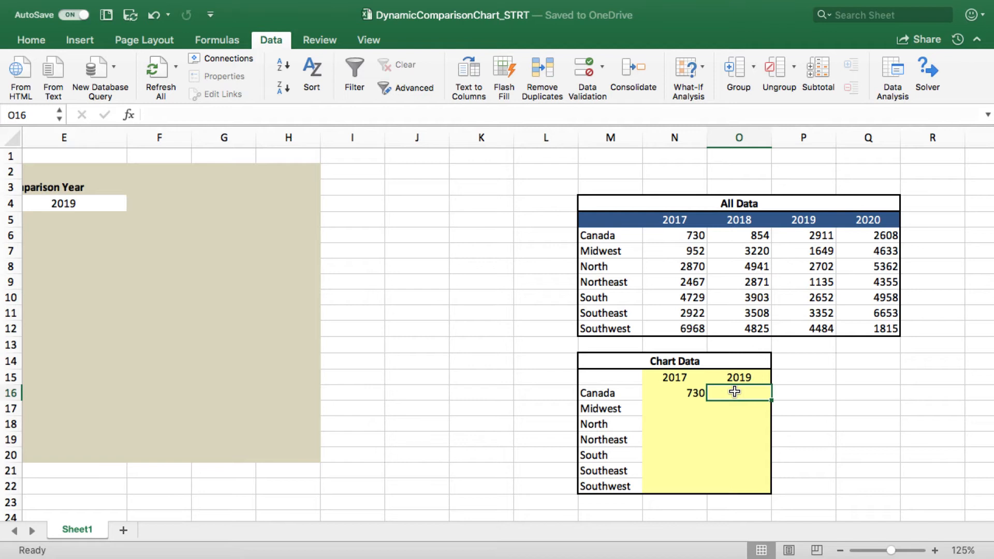
pyautogui.write('=index(')
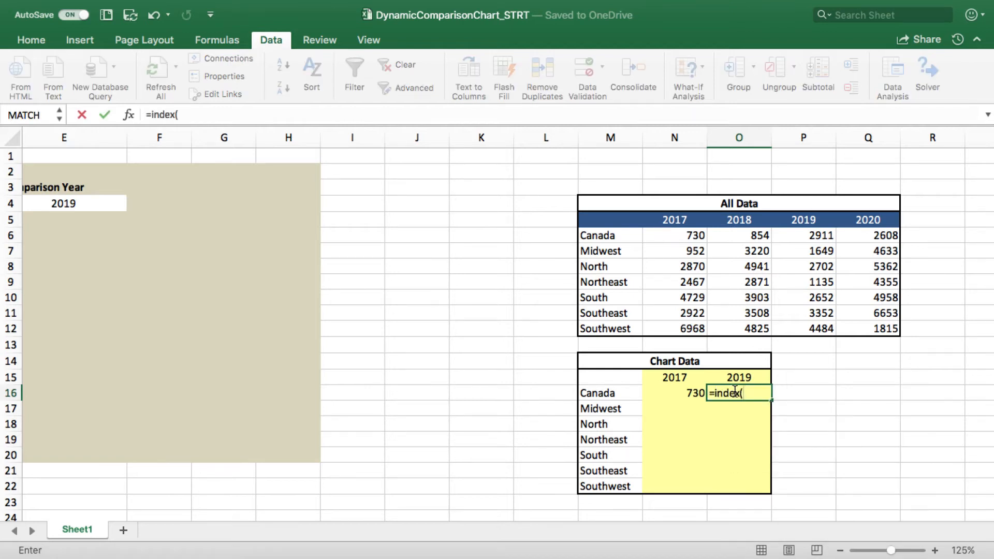
pyautogui.press('Up')
pyautogui.press('Up')
pyautogui.press('Up')
pyautogui.press('Up')
pyautogui.press('Up')
pyautogui.press('Up')
pyautogui.press('Up')
pyautogui.press('Up')
pyautogui.press('Up')
pyautogui.press('Up')
pyautogui.press('Left')
pyautogui.hotkey('ctrl', 'shift', 'Right')
pyautogui.write(',1,ma')
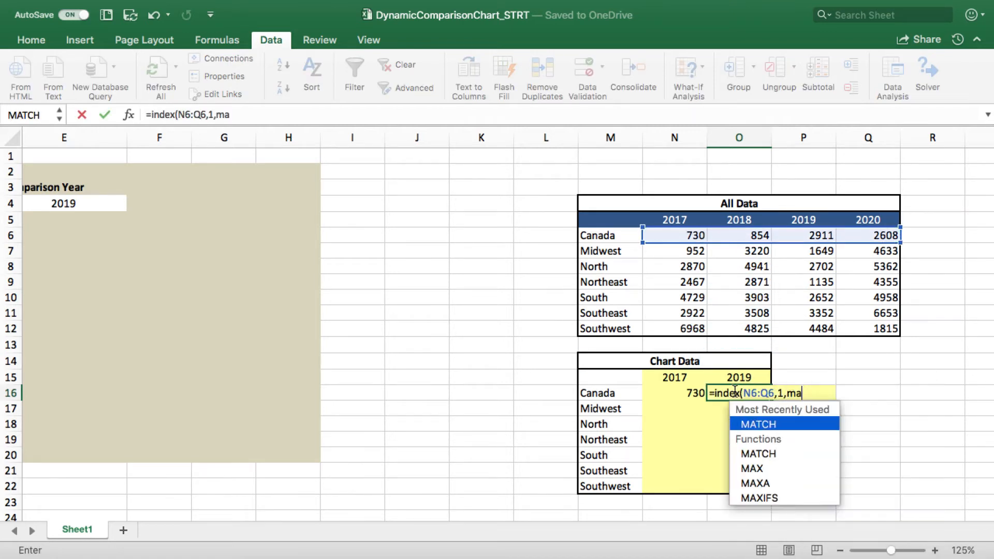
pyautogui.write('tch(')
pyautogui.click(738, 381)
pyautogui.press('F4')
pyautogui.write(',')
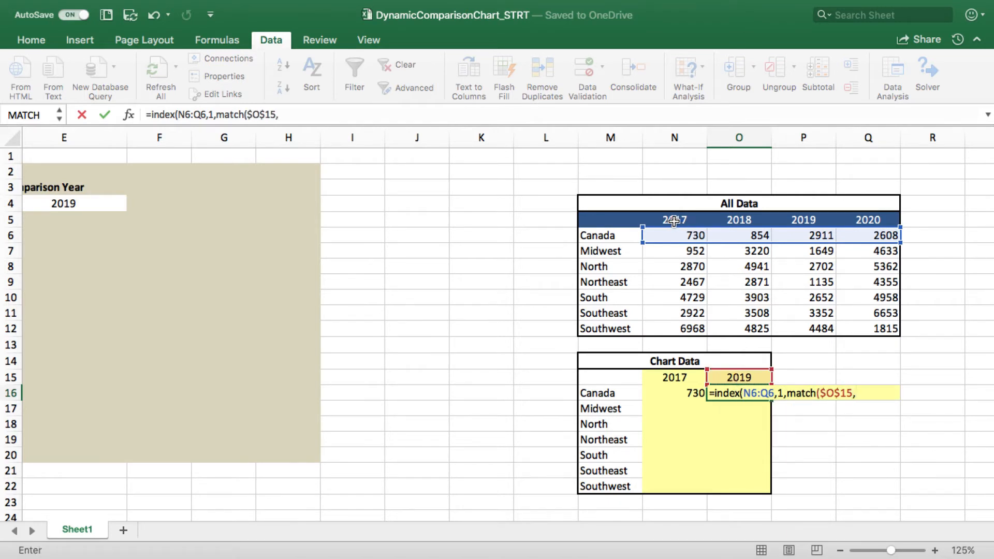
pyautogui.moveTo(674, 221); pyautogui.dragTo(846, 222)
pyautogui.press('F4')
pyautogui.write(',0)')
pyautogui.press('Return')
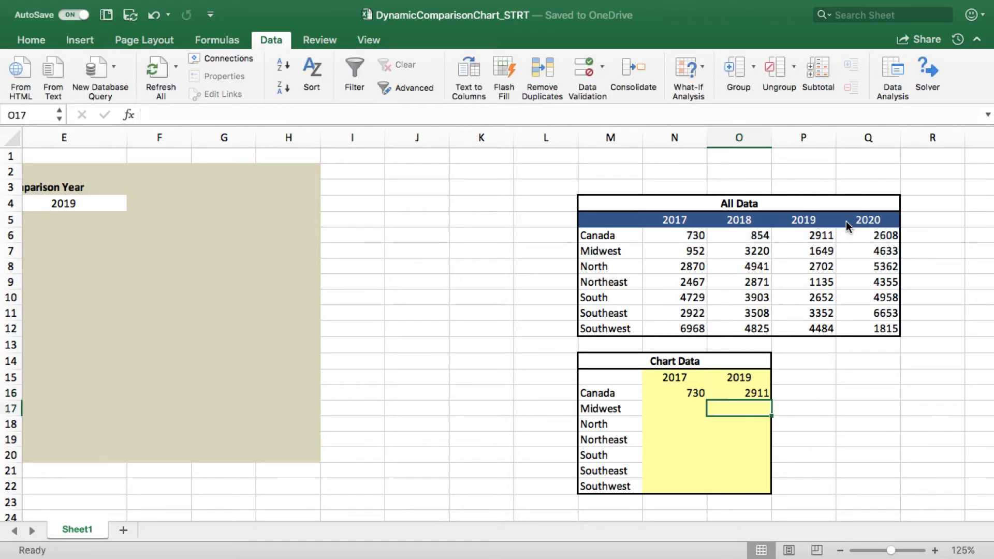
# Copy the Canada formulas in N16:O16 down to the remaining regions in N17:O22
pyautogui.press('Up')
pyautogui.press('Left')
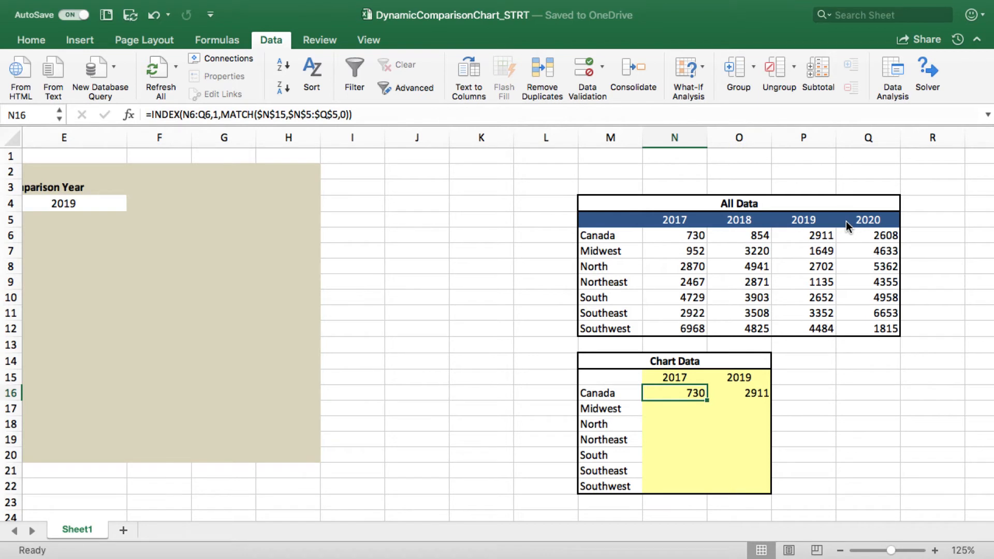
pyautogui.hotkey('shift', 'Right')
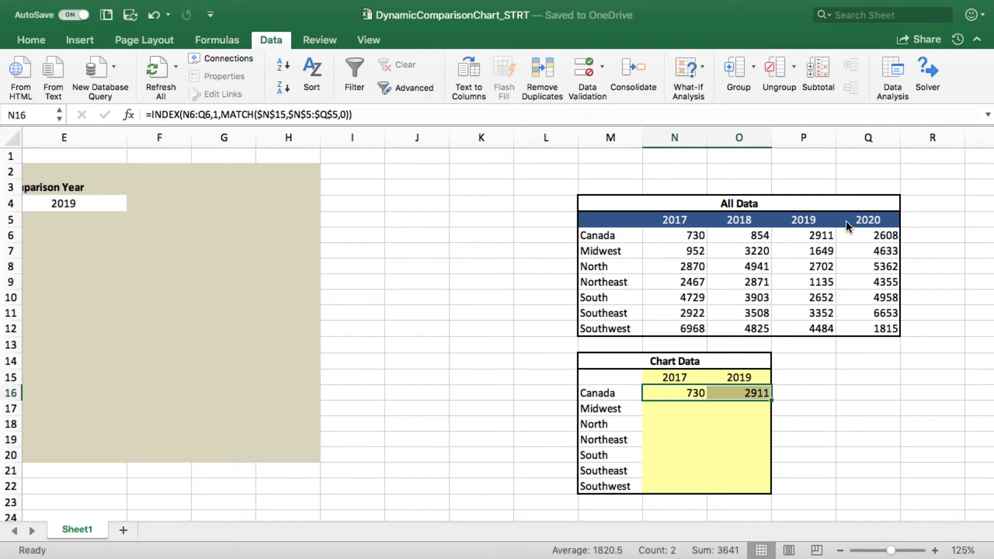
pyautogui.press('super+c')
pyautogui.press('Down')
pyautogui.hotkey('shift', 'Down')
pyautogui.hotkey('shift', 'Down')
pyautogui.hotkey('shift', 'Down')
pyautogui.hotkey('shift', 'Down')
pyautogui.hotkey('shift', 'Down')
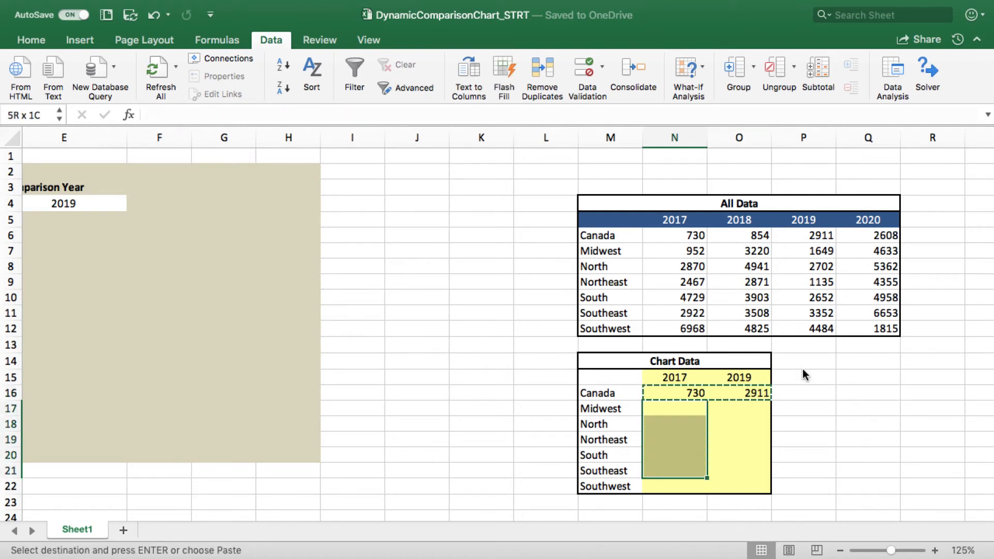
pyautogui.hotkey('shift', 'Right')
pyautogui.press('super+v')
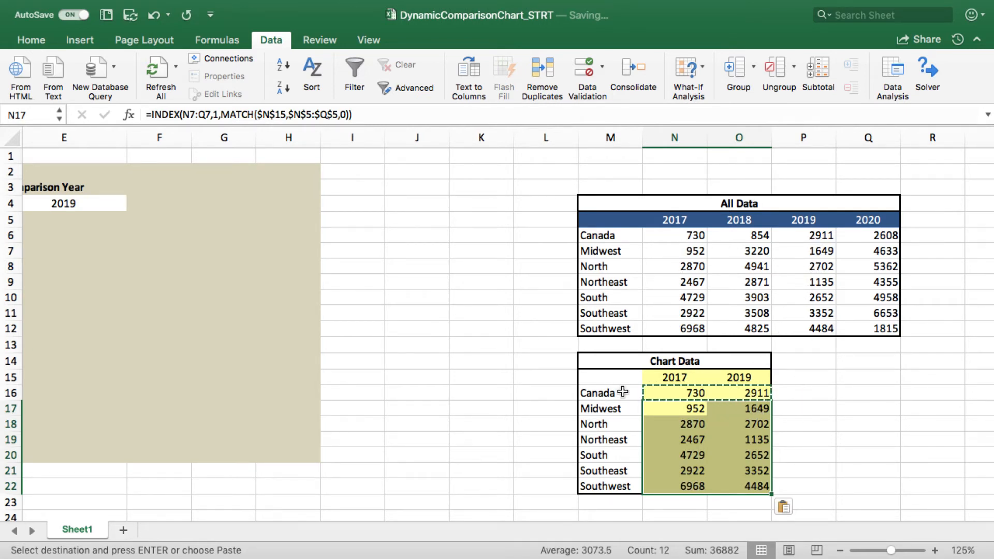
# Insert a 2-D clustered column chart from the Chart Data range M15:O22
pyautogui.hscroll(-2, 480, 384)
pyautogui.hscroll(-5, 480, 384)
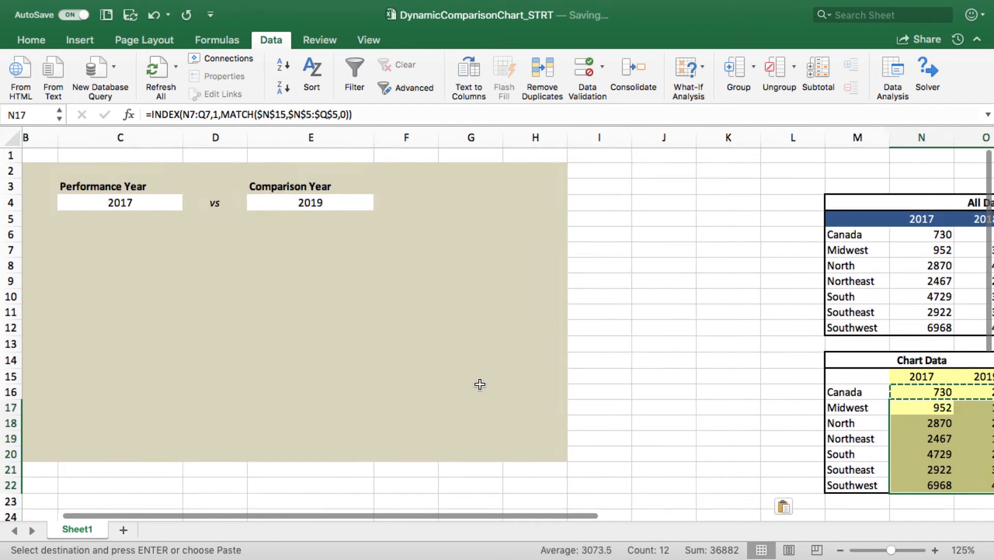
pyautogui.scroll(1, 480, 384)
pyautogui.hscroll(3, 477, 384)
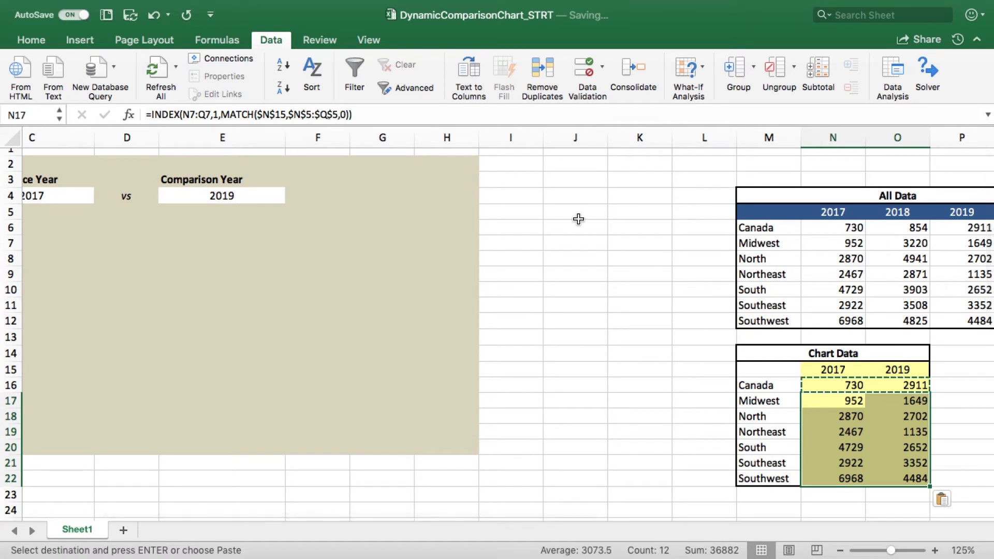
pyautogui.click(772, 370)
pyautogui.moveTo(818, 377); pyautogui.dragTo(924, 479)
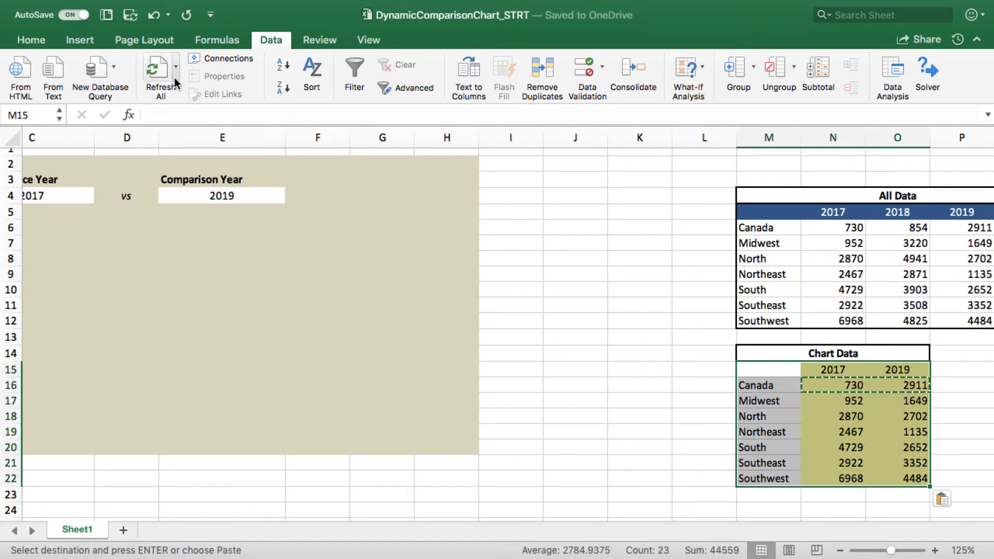
pyautogui.click(82, 42)
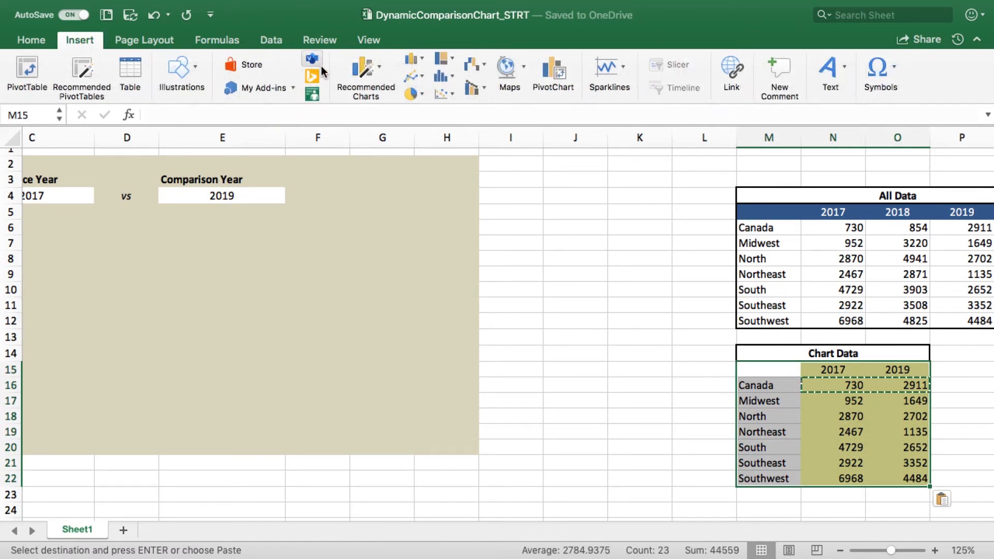
pyautogui.click(415, 60)
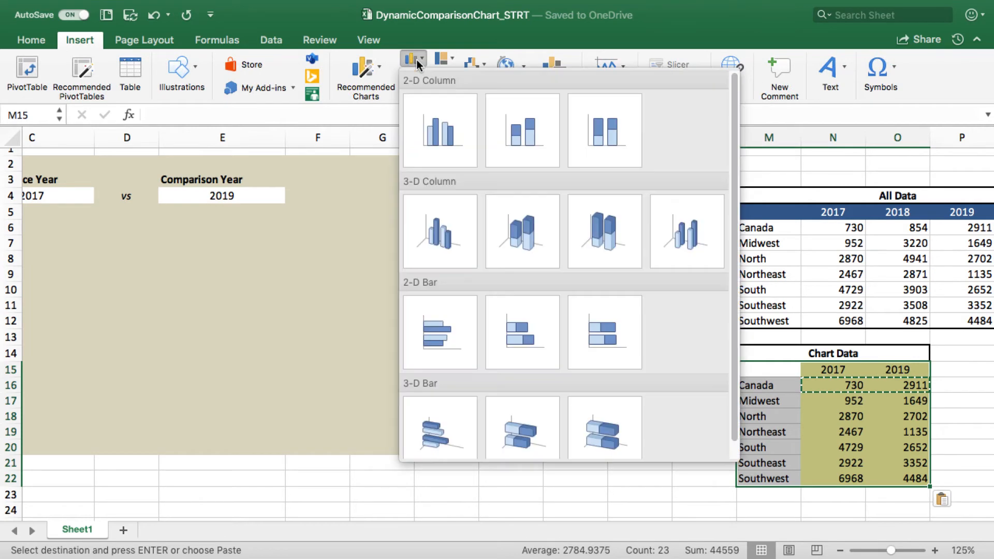
pyautogui.click(432, 138)
# Move the chart onto the beige area below the year selectors and delete its title
pyautogui.moveTo(563, 233); pyautogui.dragTo(364, 233)
pyautogui.hscroll(-5, 365, 233)
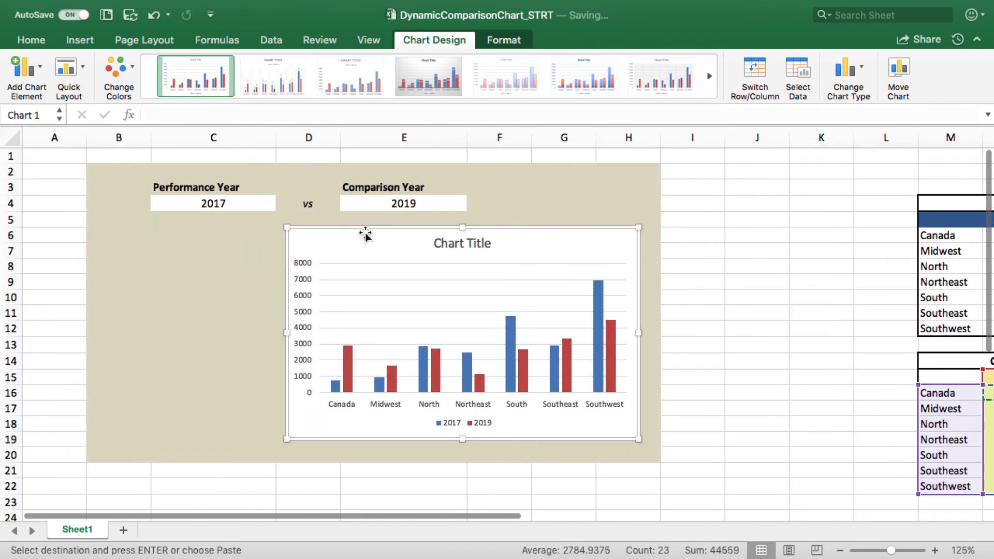
pyautogui.click(474, 246)
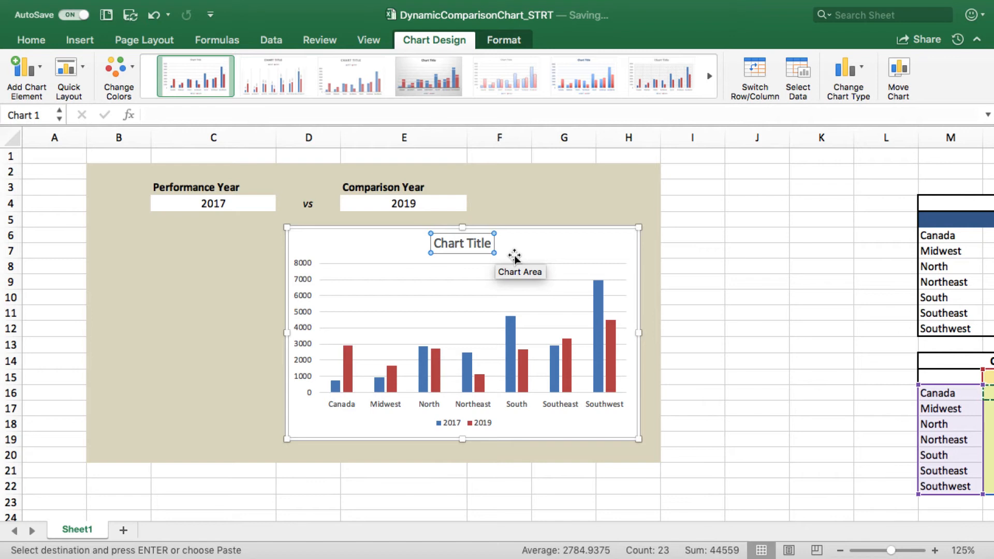
pyautogui.press('Delete')
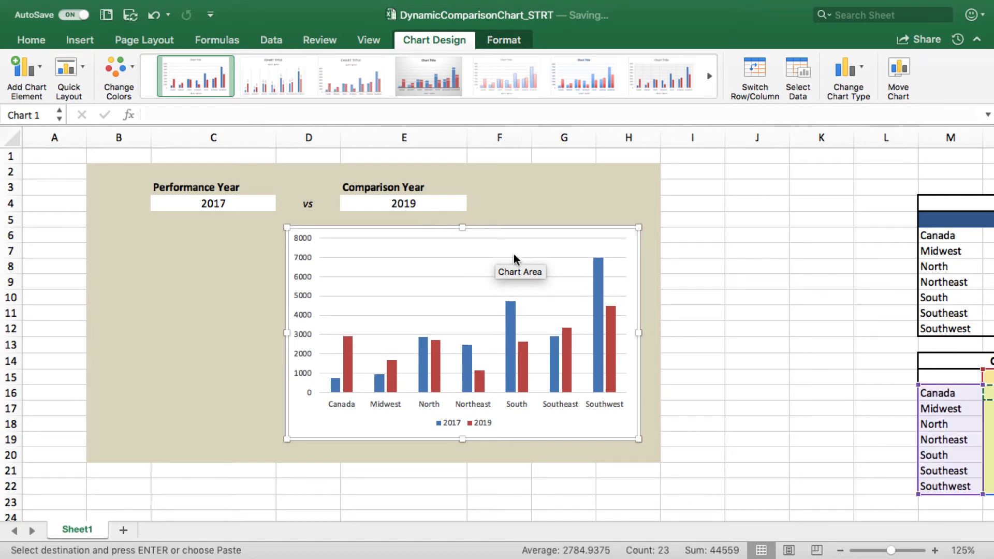
# Resize the chart to nearly fill the beige area, spanning columns B to H from about row 5 to the top of row 20
pyautogui.moveTo(287, 332); pyautogui.dragTo(104, 328)
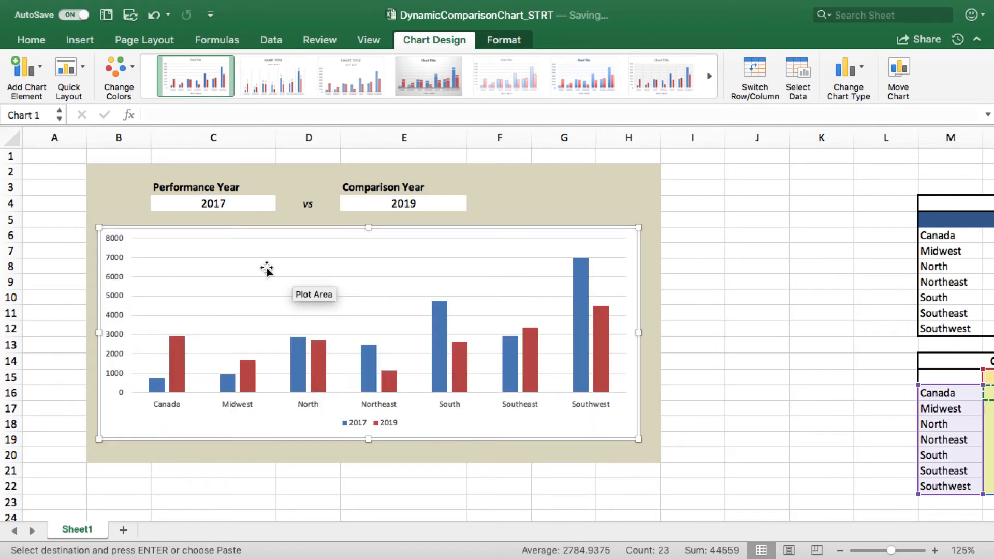
pyautogui.moveTo(371, 227); pyautogui.dragTo(370, 221)
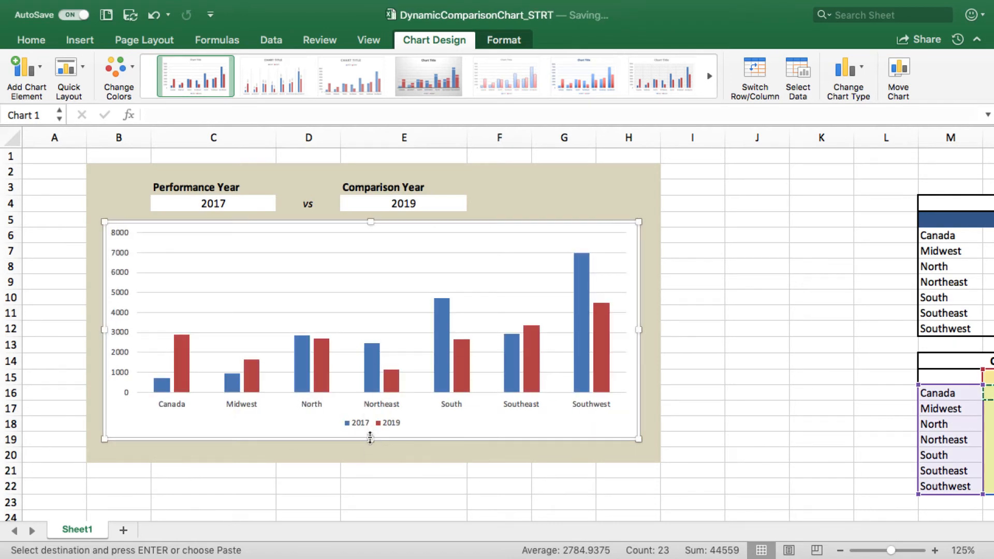
pyautogui.moveTo(370, 438); pyautogui.dragTo(371, 448)
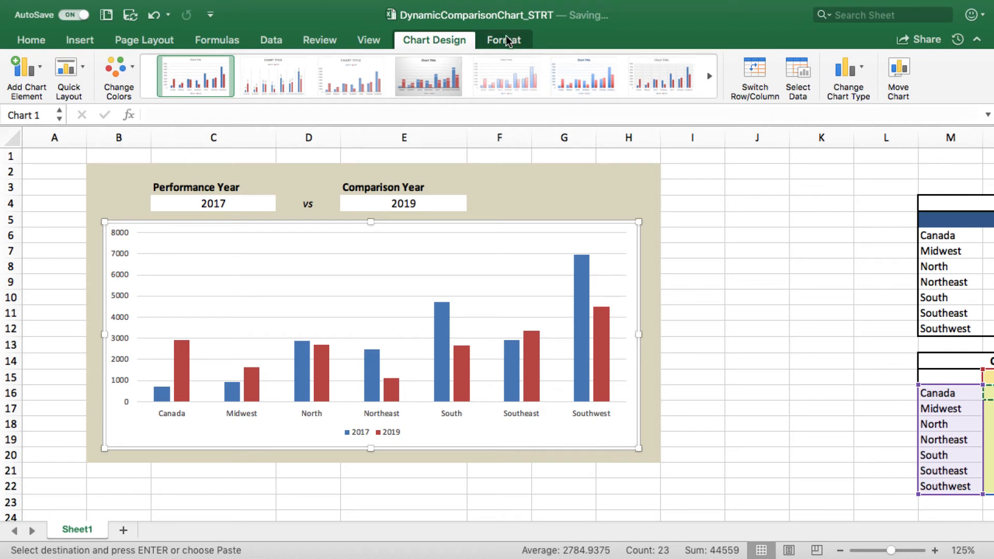
# Move the chart's legend to the upper-right corner of the chart, above the Southwest columns
pyautogui.hscroll(1, 380, 440)
pyautogui.click(381, 430)
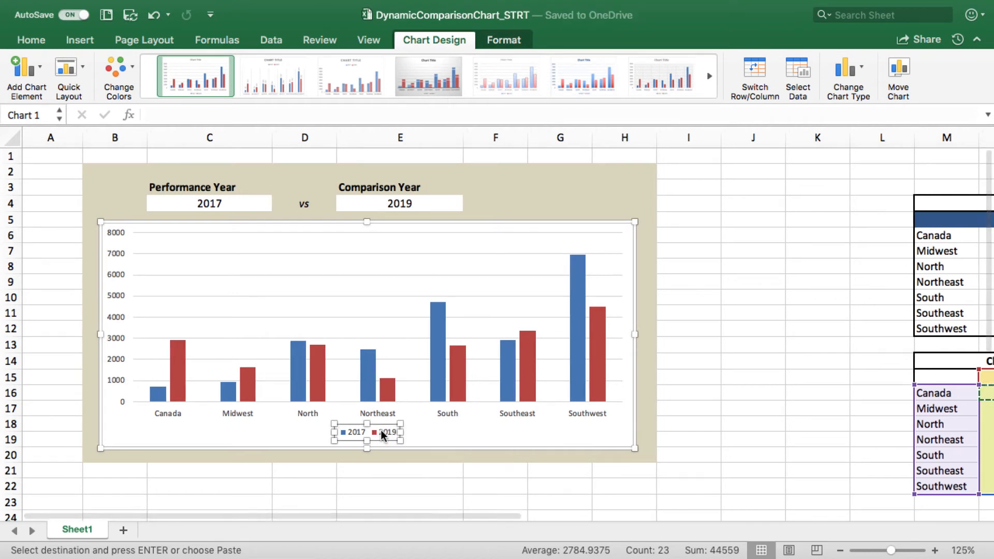
pyautogui.moveTo(380, 431); pyautogui.dragTo(600, 229)
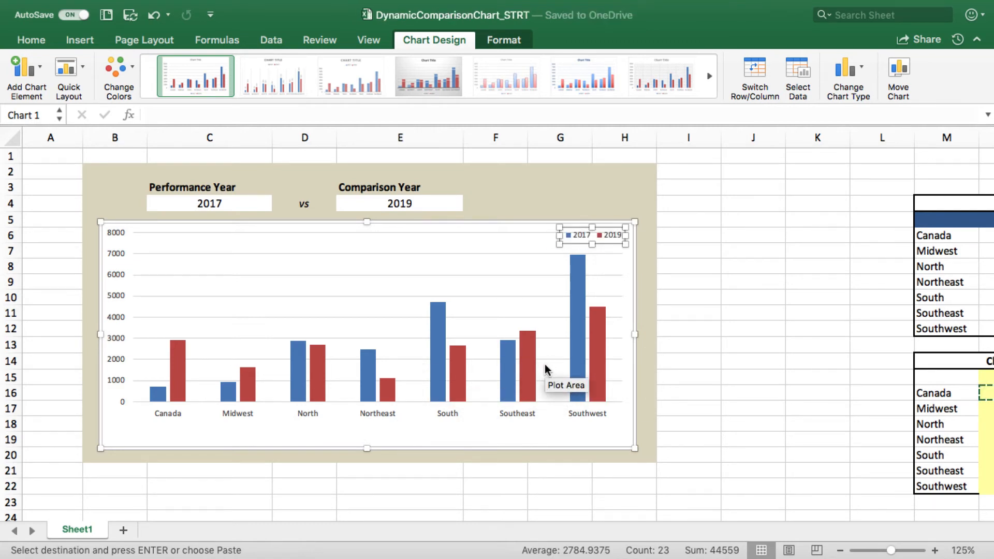
# Set the 2017 column series' overlap to 100% and its gap width to 150%
pyautogui.click(438, 350)
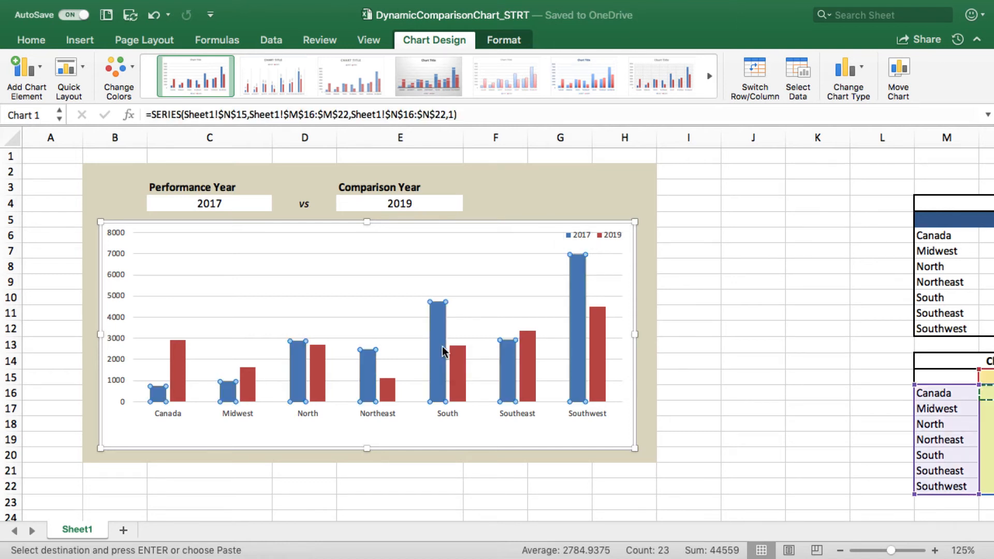
pyautogui.rightClick(438, 319)
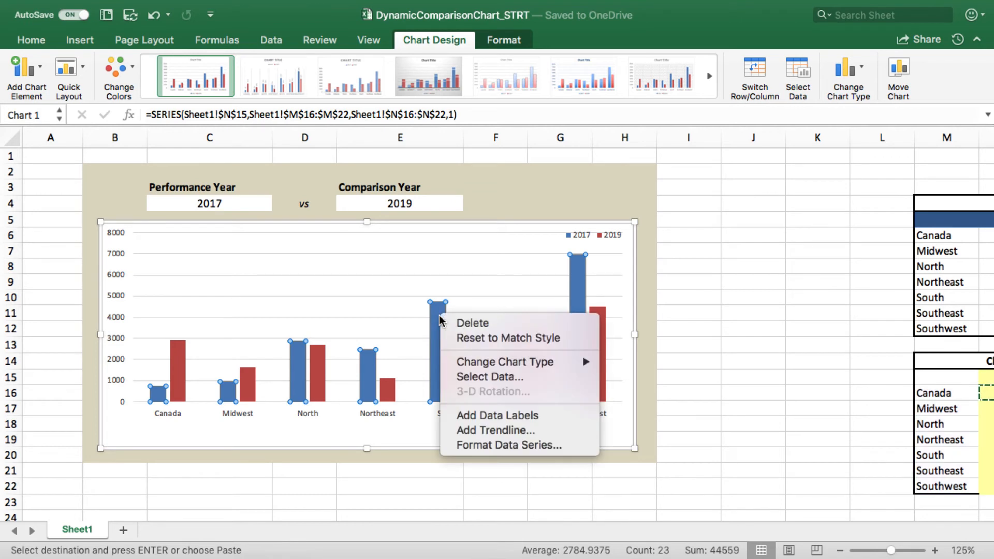
pyautogui.click(497, 444)
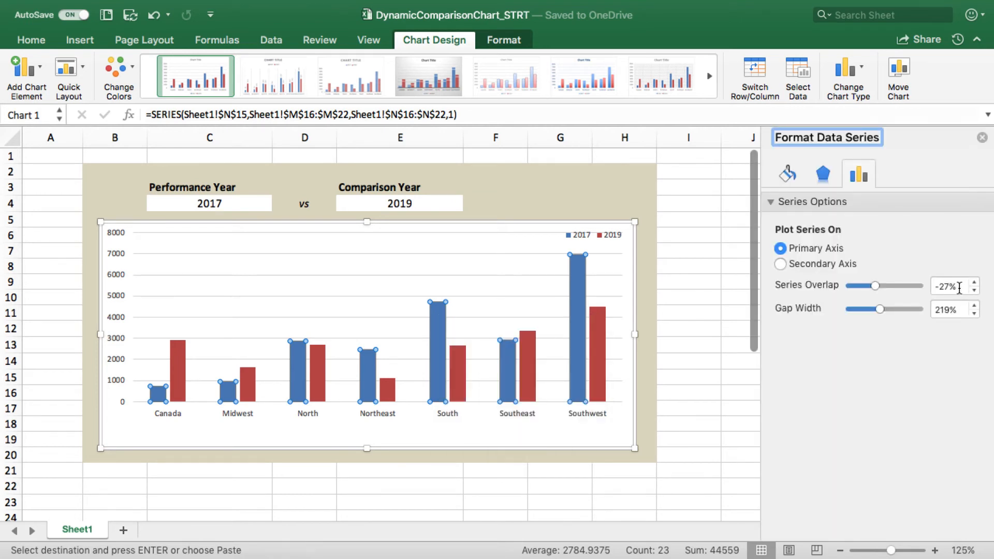
pyautogui.click(954, 285)
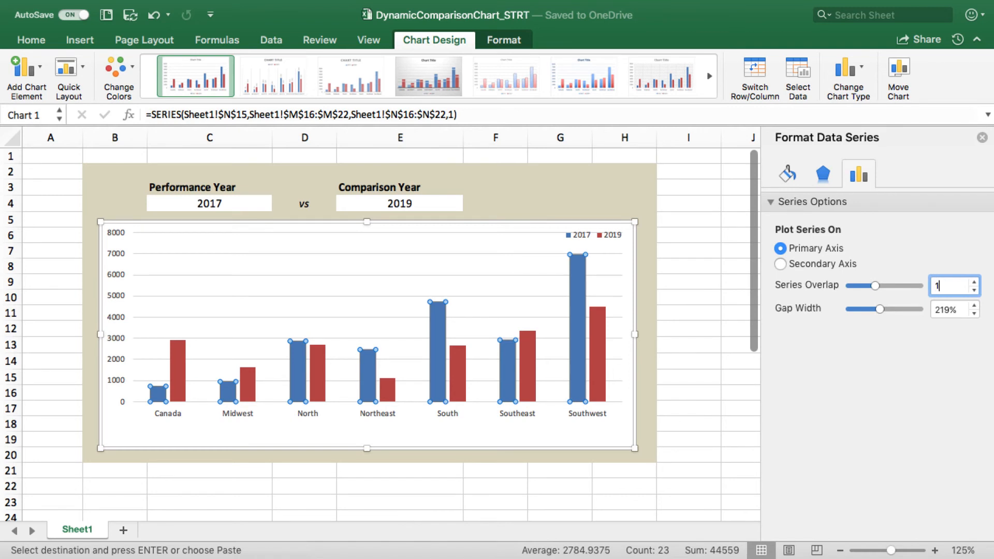
pyautogui.write('100')
pyautogui.press('Return')
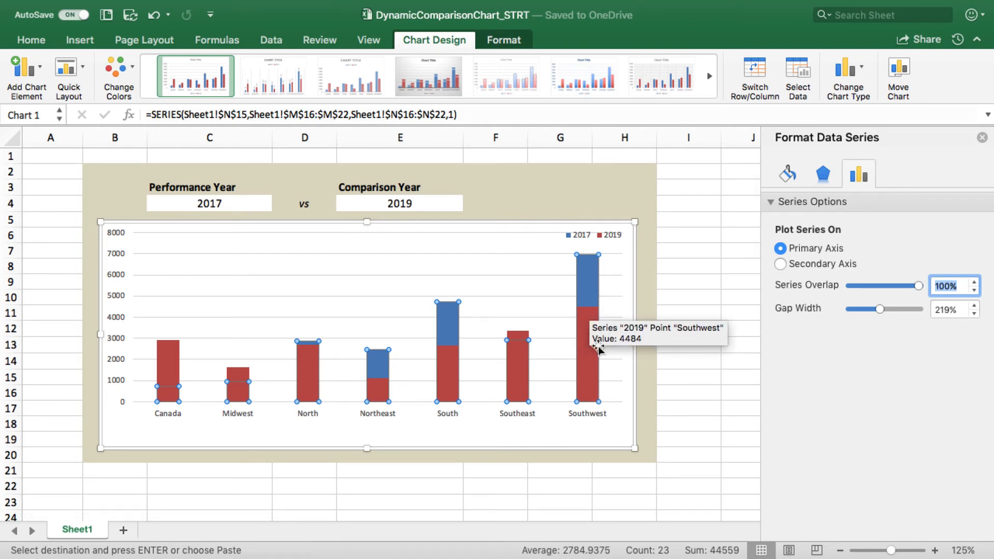
pyautogui.click(961, 311)
pyautogui.write('150')
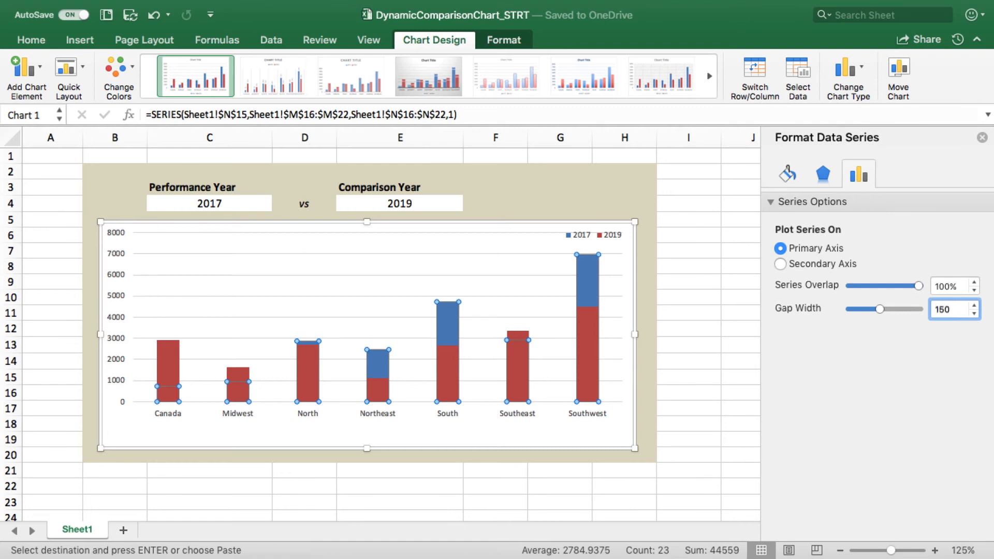
pyautogui.press('Return')
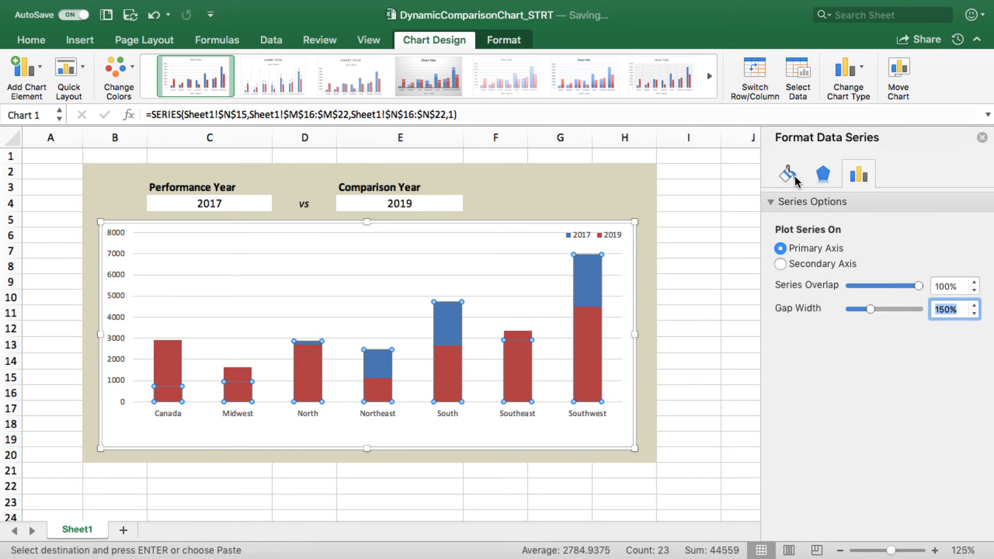
# Apply the first top bevel preset, 6 pt wide and 6 pt high, to the 2017 columns
pyautogui.click(824, 180)
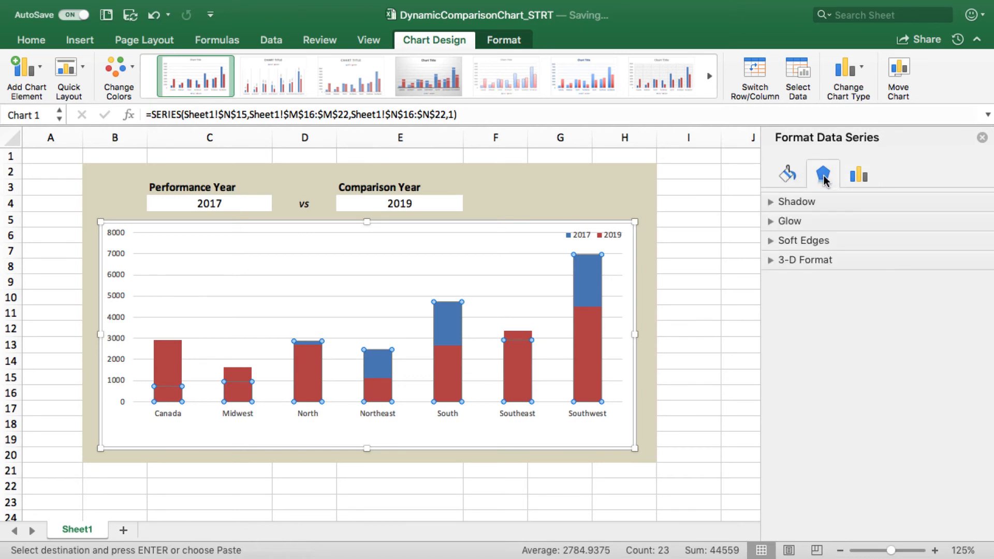
pyautogui.click(802, 265)
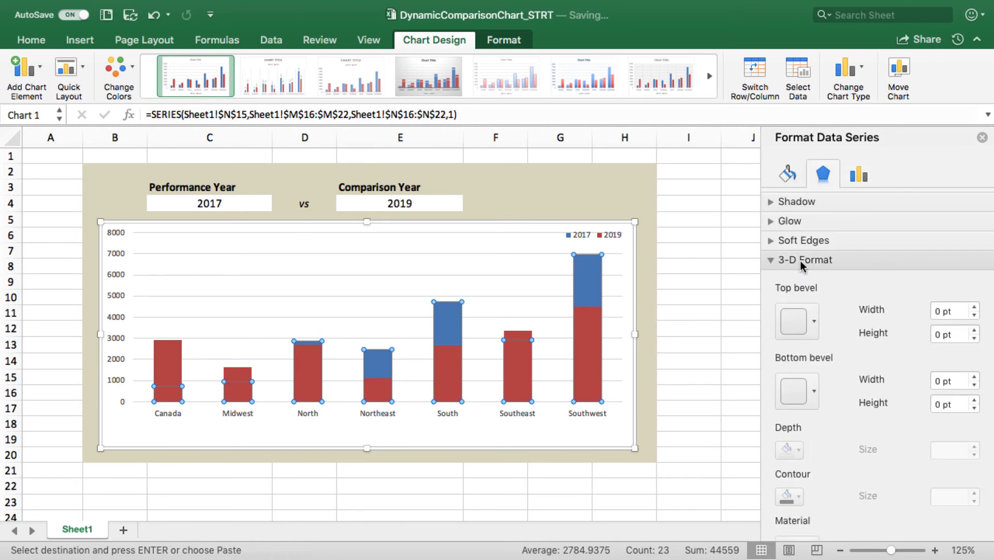
pyautogui.click(814, 322)
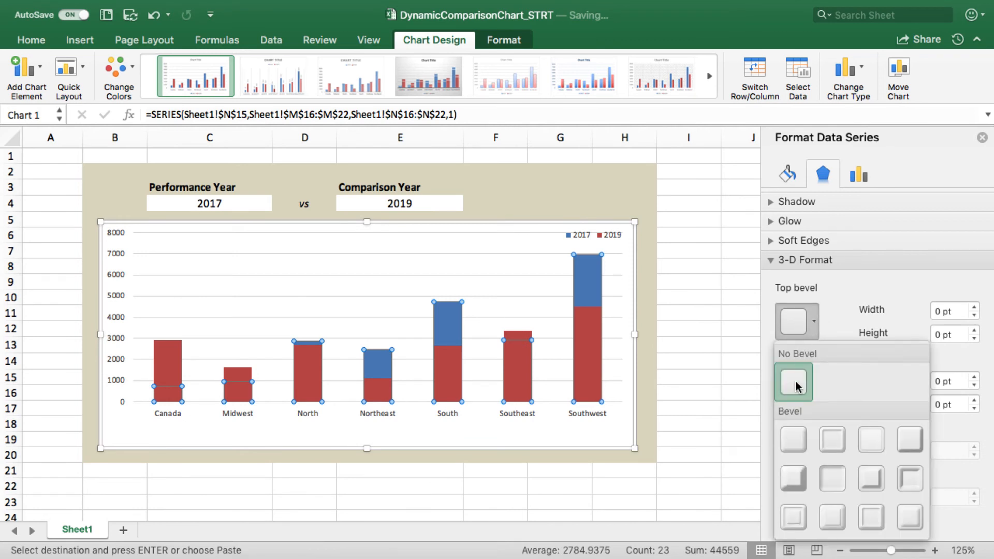
pyautogui.click(793, 439)
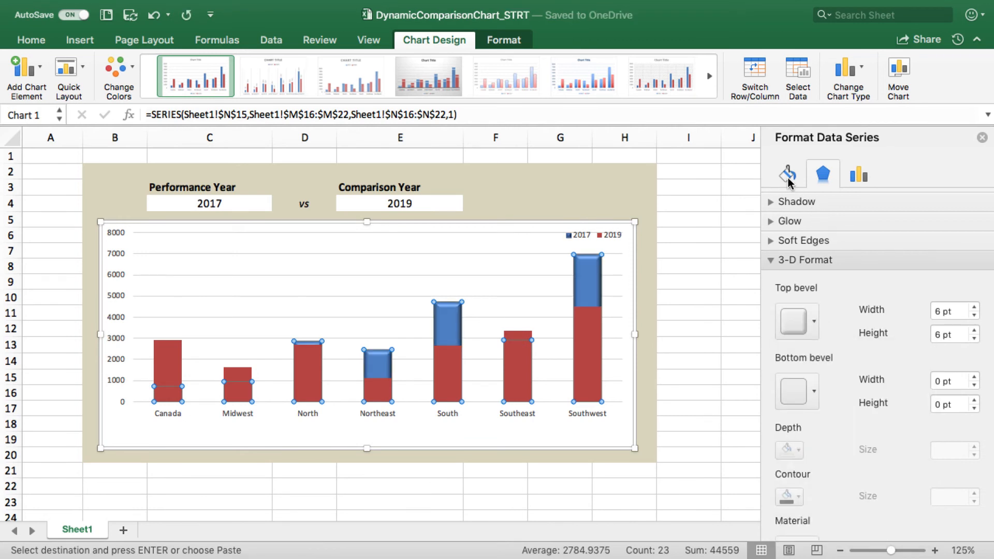
# Give the 2019 columns a solid dark gray fill with 35% transparency
pyautogui.click(588, 358)
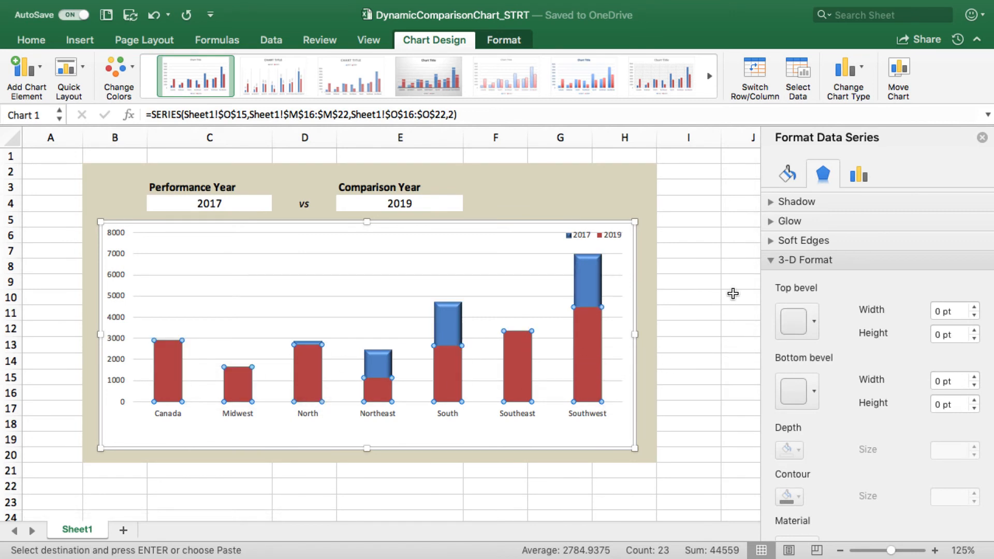
pyautogui.click(788, 176)
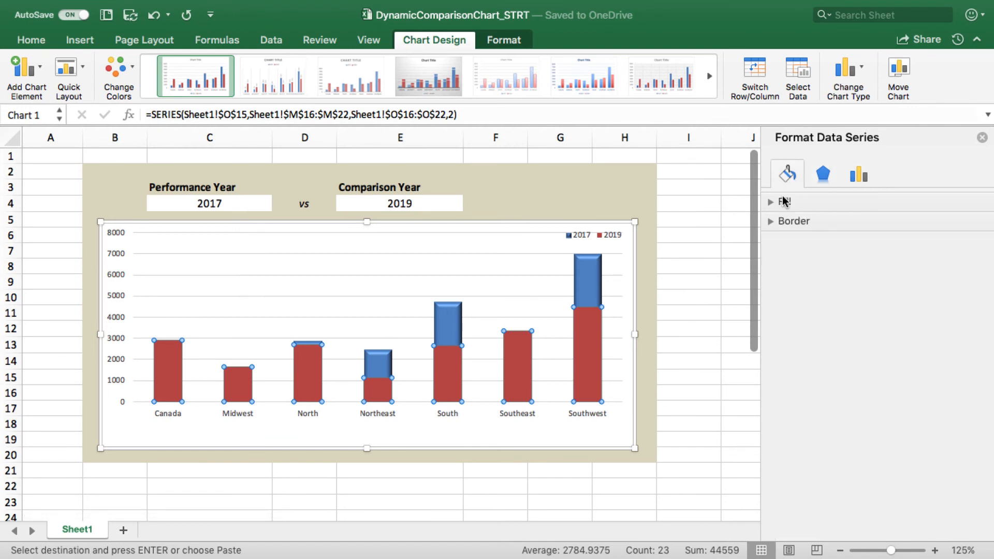
pyautogui.click(785, 202)
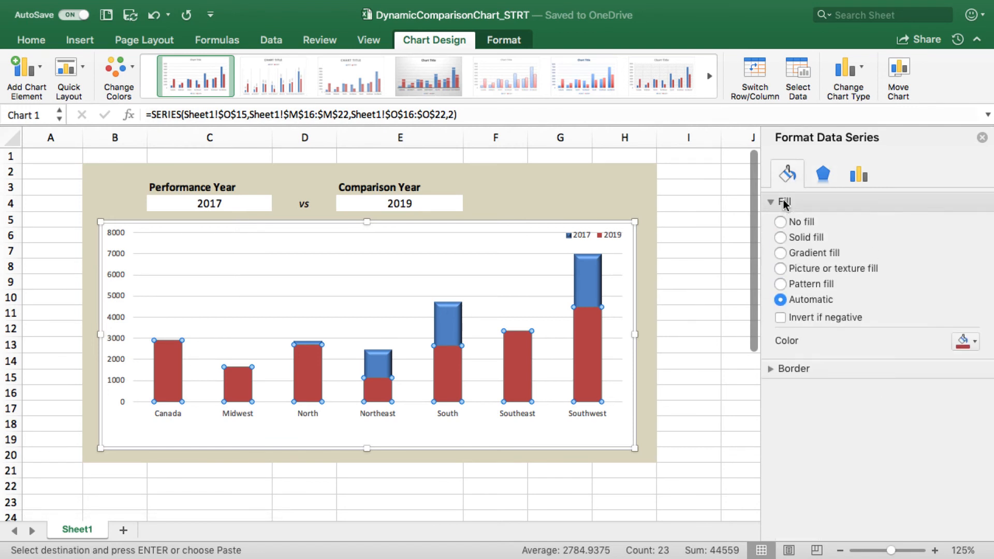
pyautogui.click(780, 240)
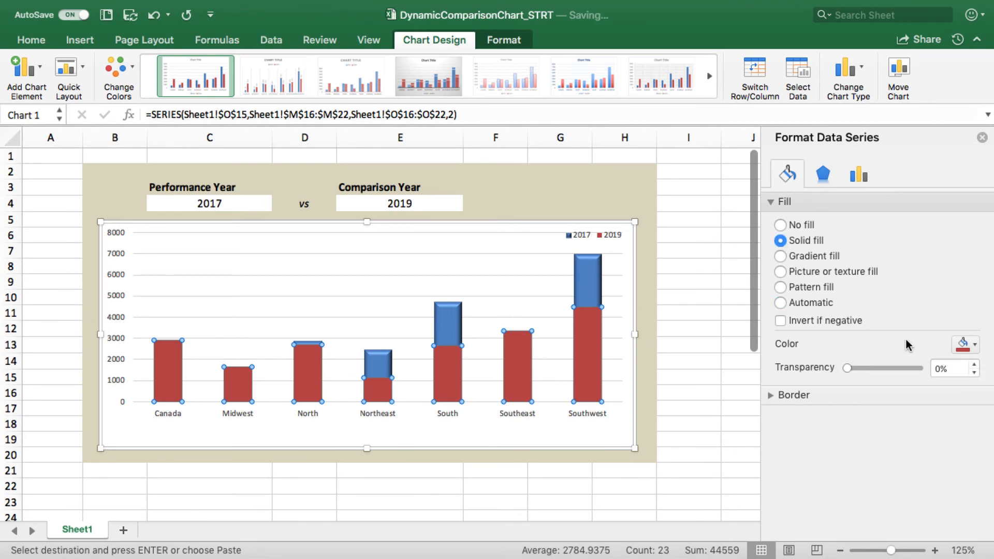
pyautogui.click(976, 345)
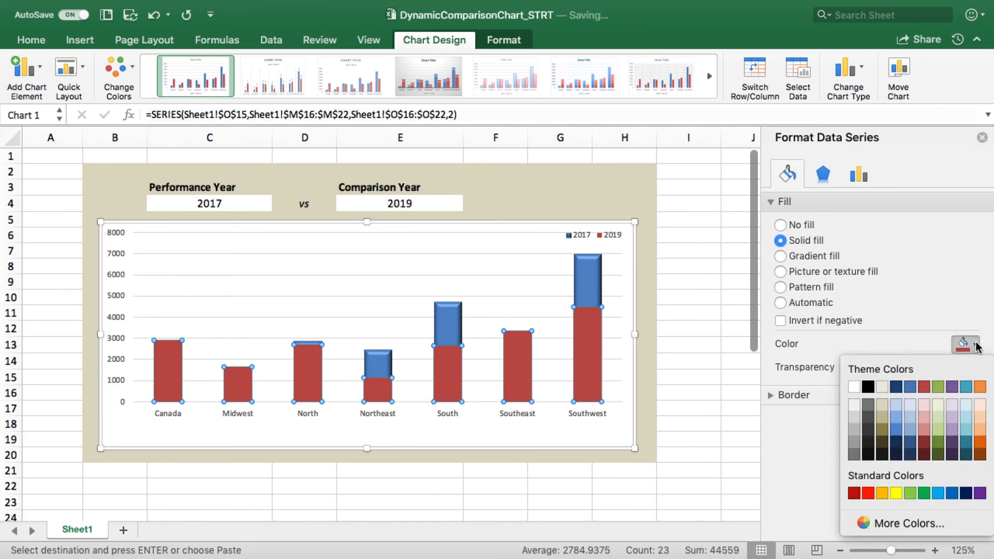
pyautogui.click(853, 454)
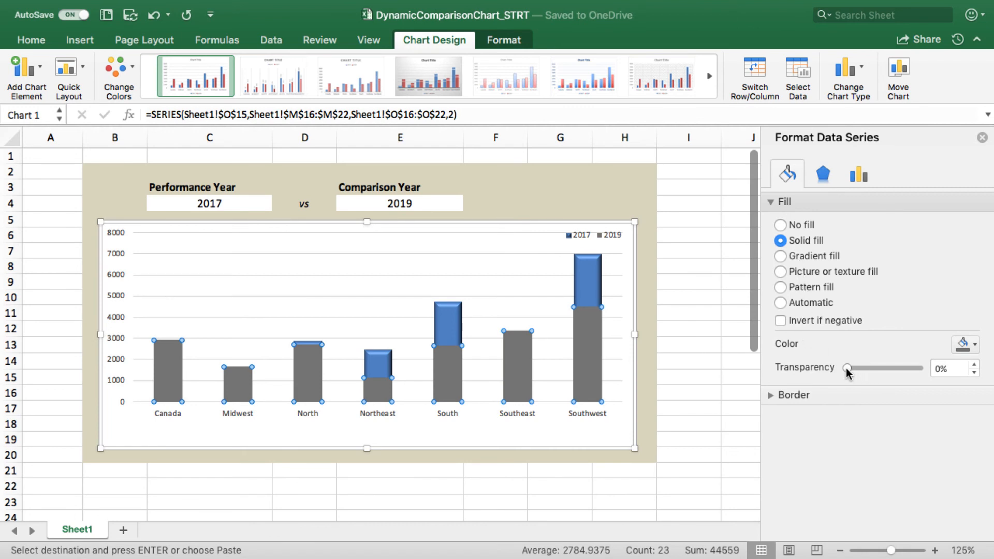
pyautogui.moveTo(848, 370); pyautogui.dragTo(874, 370)
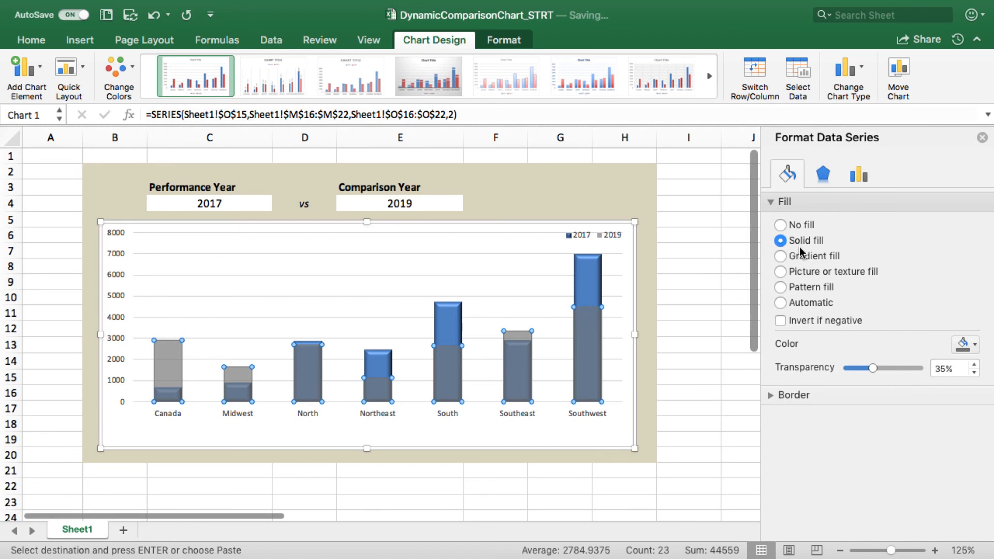
# Apply the orange 5 pt glow preset to the semi-transparent 2019 columns
pyautogui.click(827, 178)
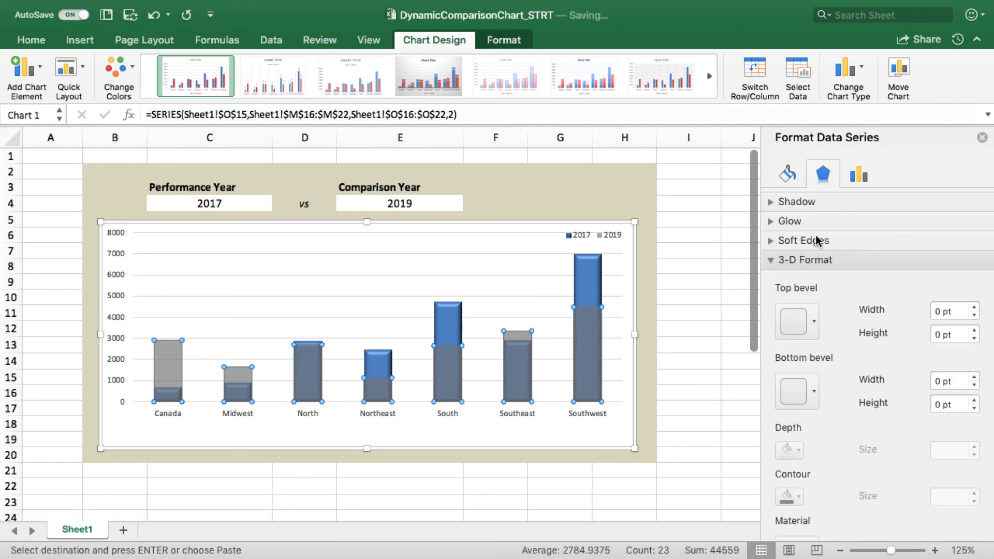
pyautogui.click(797, 221)
pyautogui.click(966, 248)
pyautogui.click(966, 376)
pyautogui.scroll(-1, 691, 433)
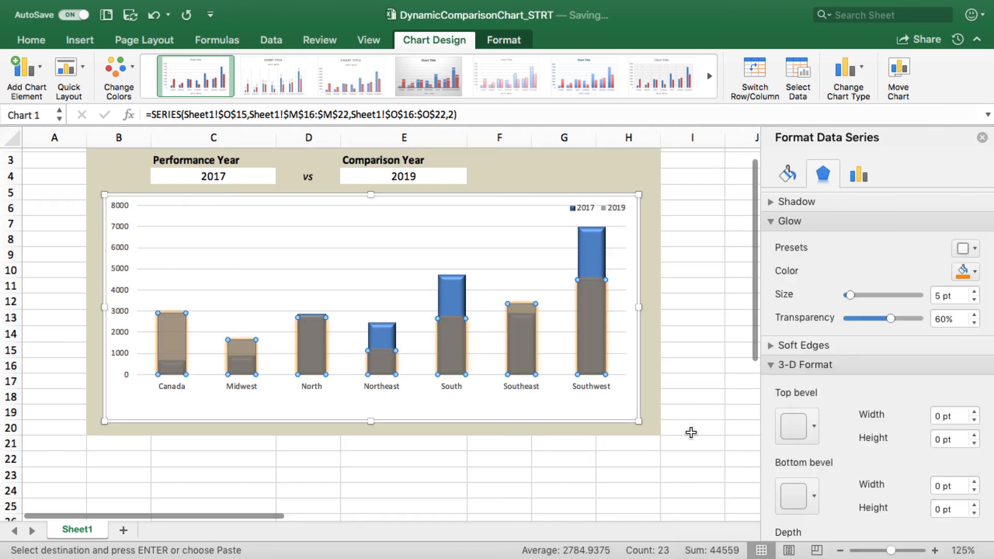
# Change the 2017 columns to a solid fill in the standard dark red color
pyautogui.click(593, 252)
pyautogui.click(787, 173)
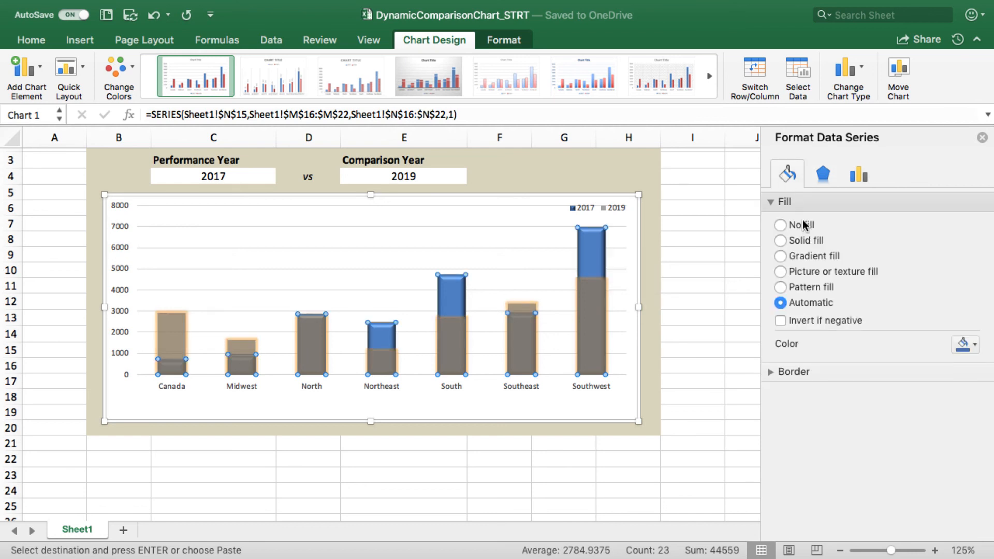
pyautogui.click(790, 240)
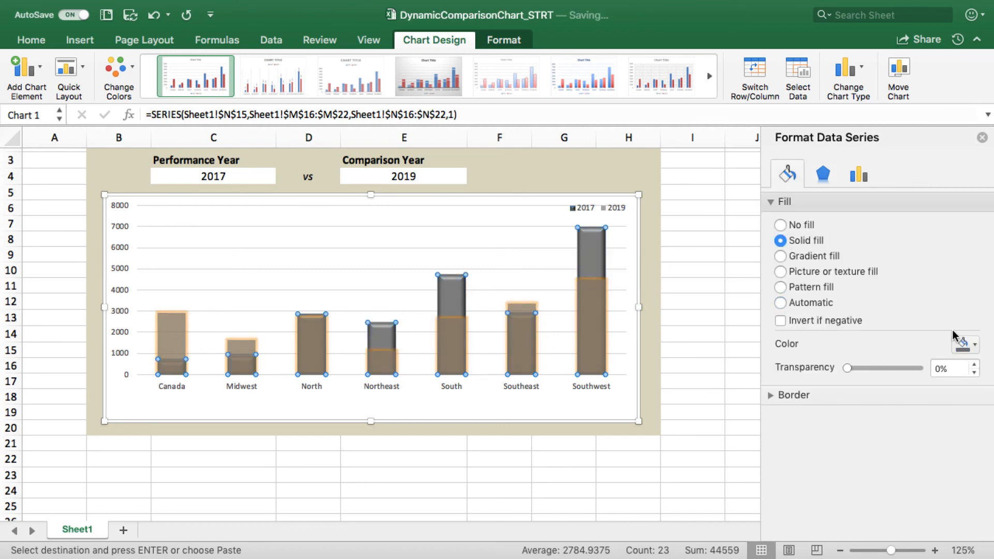
pyautogui.click(975, 346)
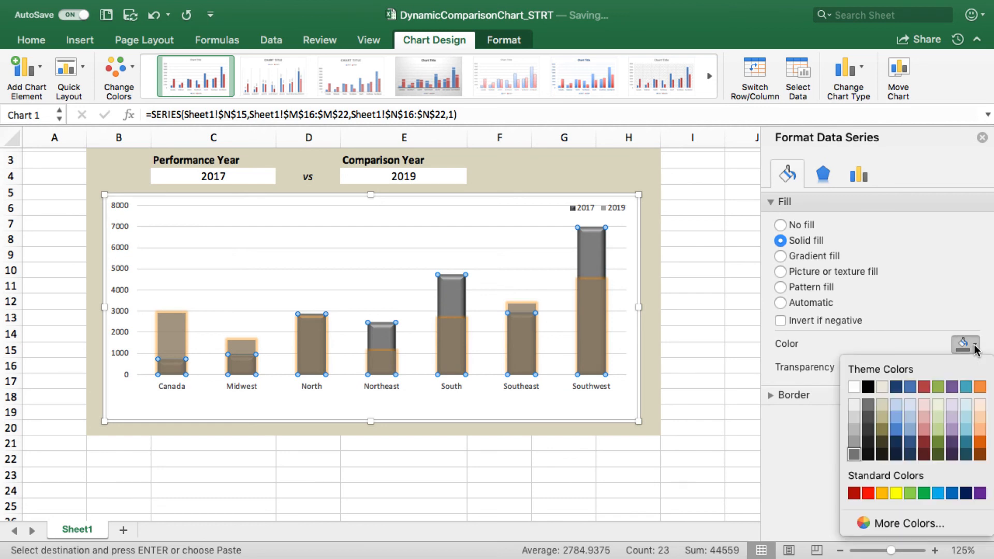
pyautogui.click(854, 492)
pyautogui.hscroll(2, 710, 442)
pyautogui.scroll(2, 709, 442)
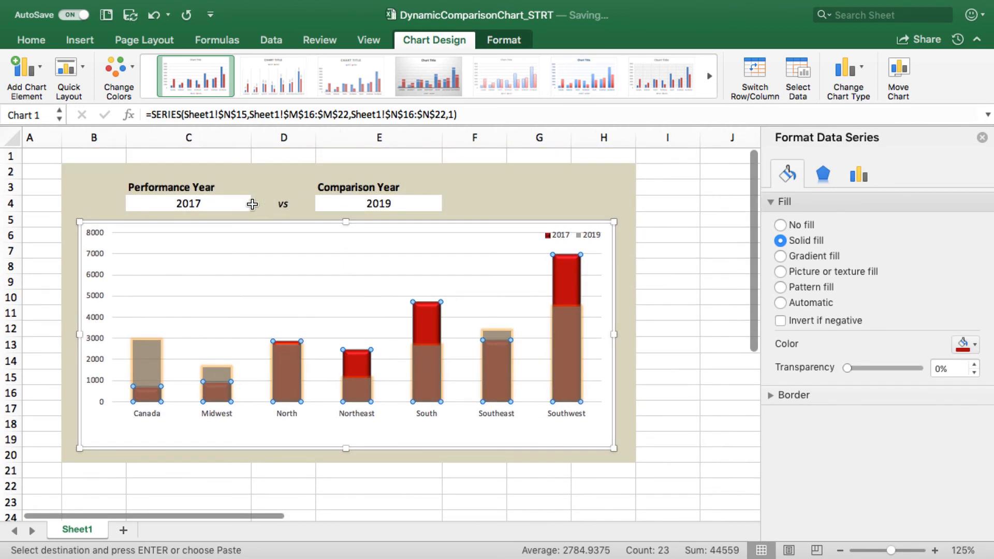
# Set the Performance Year in C4 to 2018 and the Comparison Year in E4 to 2020
pyautogui.click(249, 205)
pyautogui.click(258, 205)
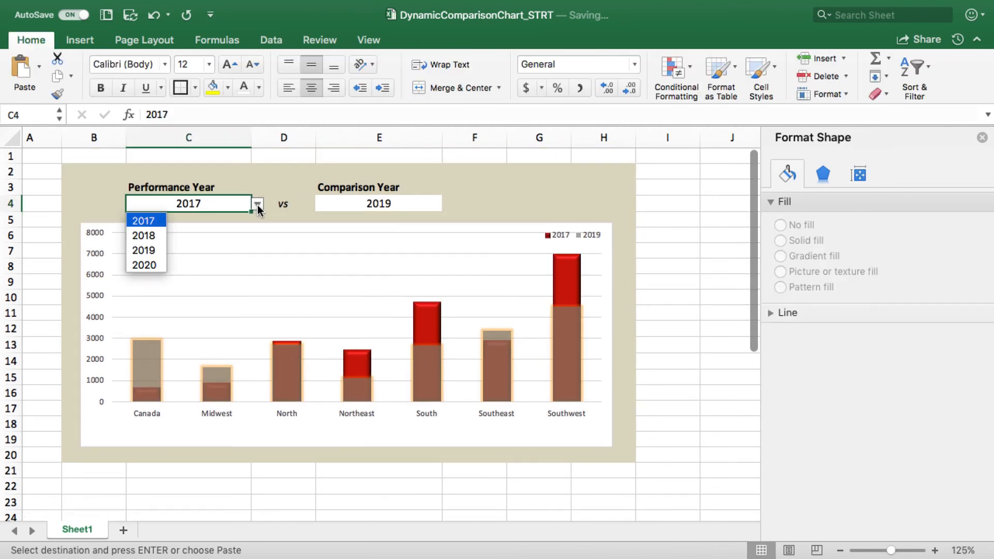
pyautogui.click(157, 238)
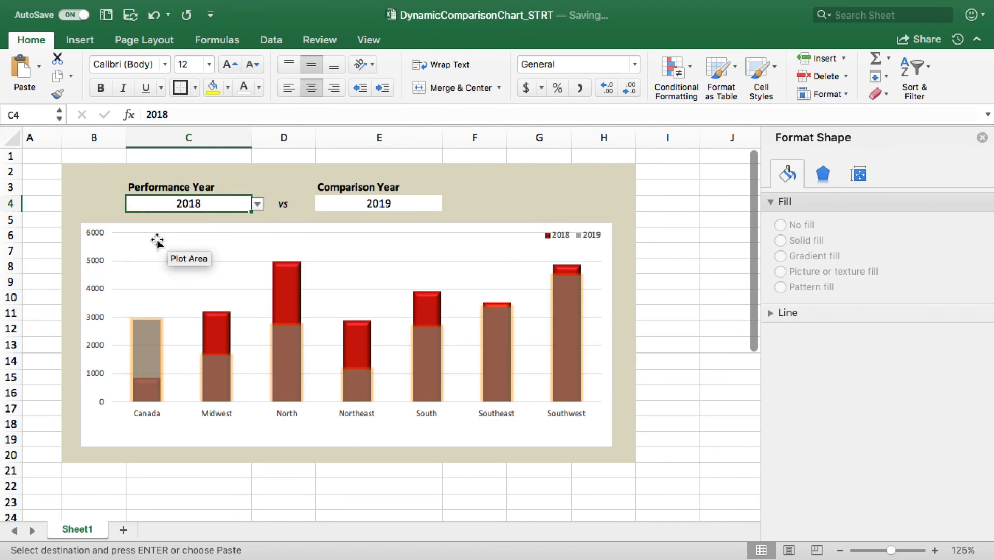
pyautogui.click(428, 205)
pyautogui.click(448, 204)
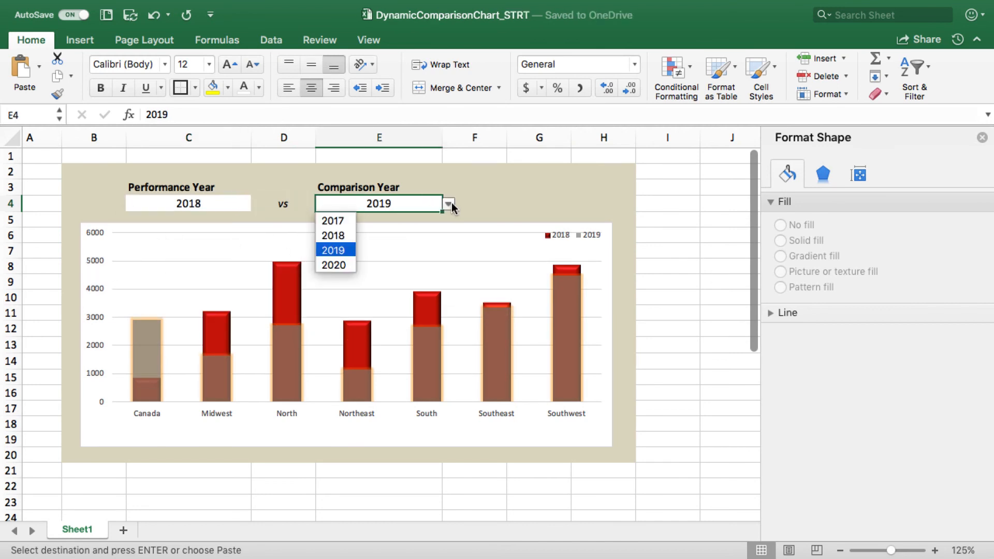
pyautogui.click(339, 262)
# Open the list of available years for the Performance Year in C4
pyautogui.click(236, 206)
pyautogui.click(258, 204)
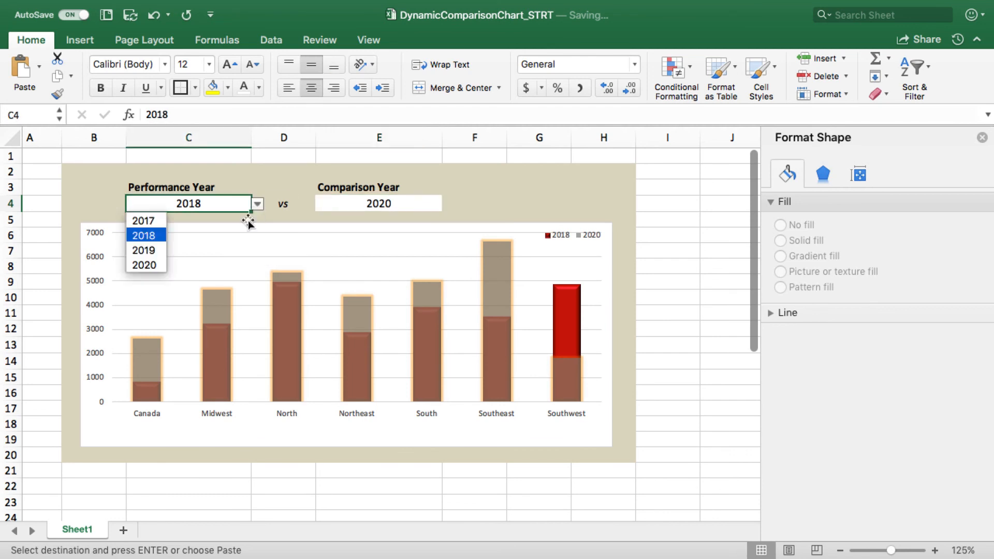